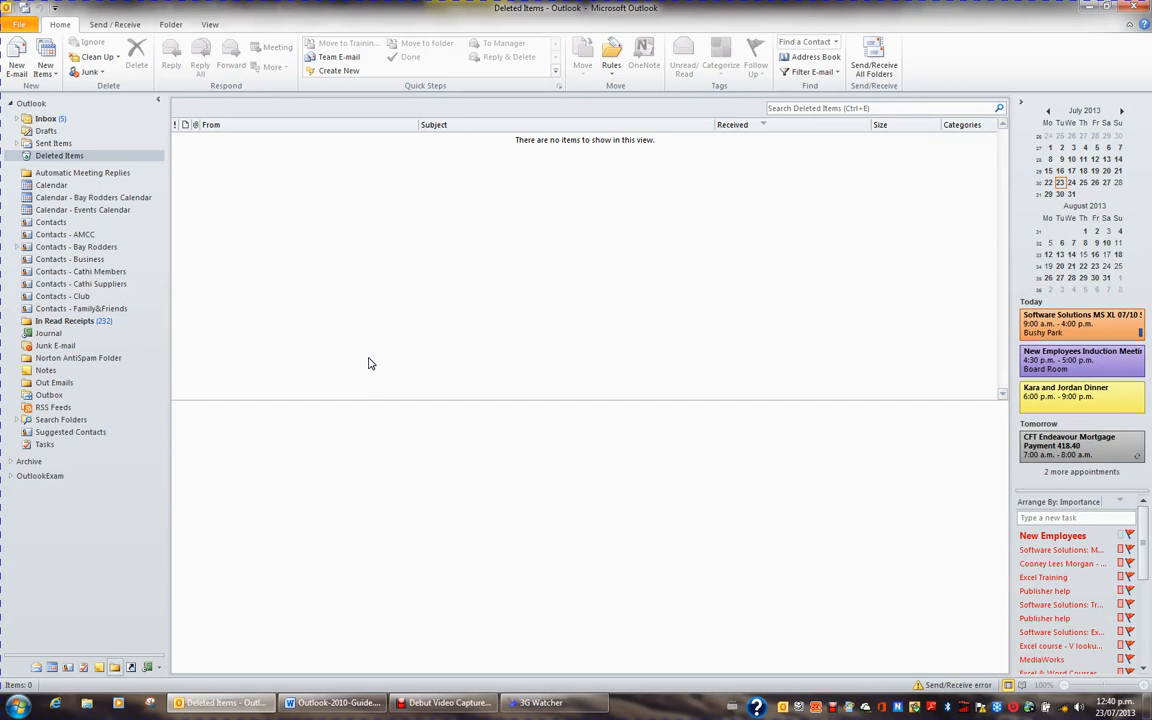
Step: Start an export to a file and choose Microsoft Excel 97-2003 as the file type to create
{"action": "left_click", "coordinate": [19, 25]}
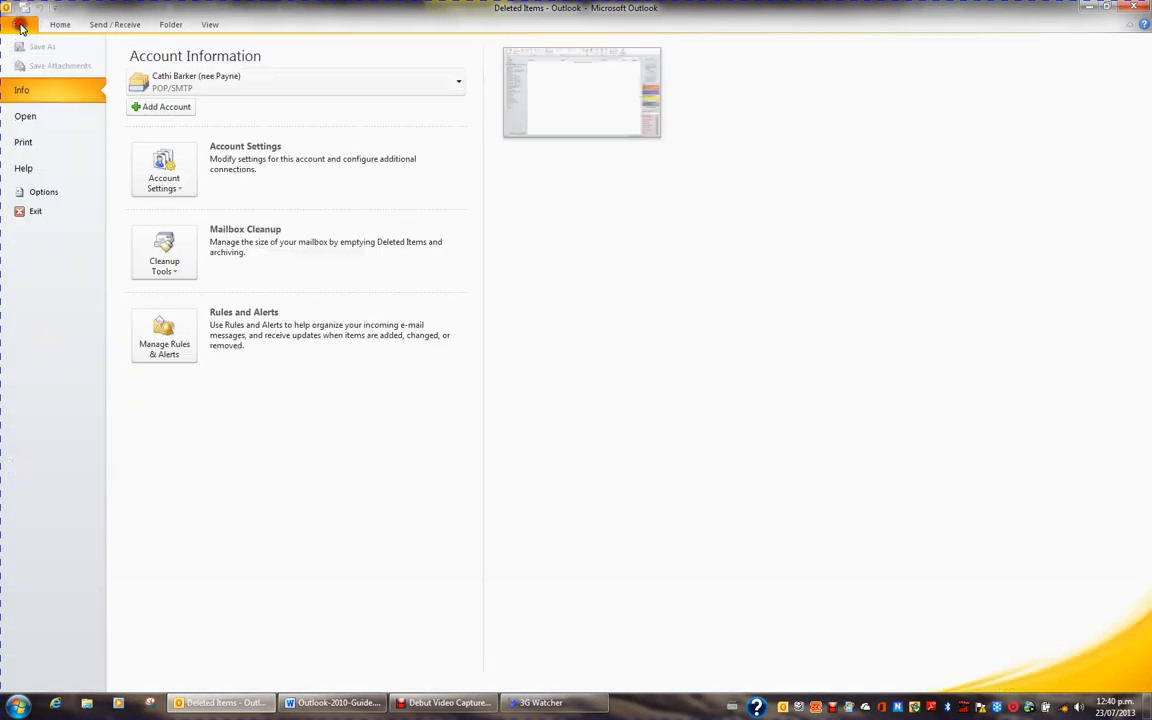
{"action": "left_click", "coordinate": [26, 115]}
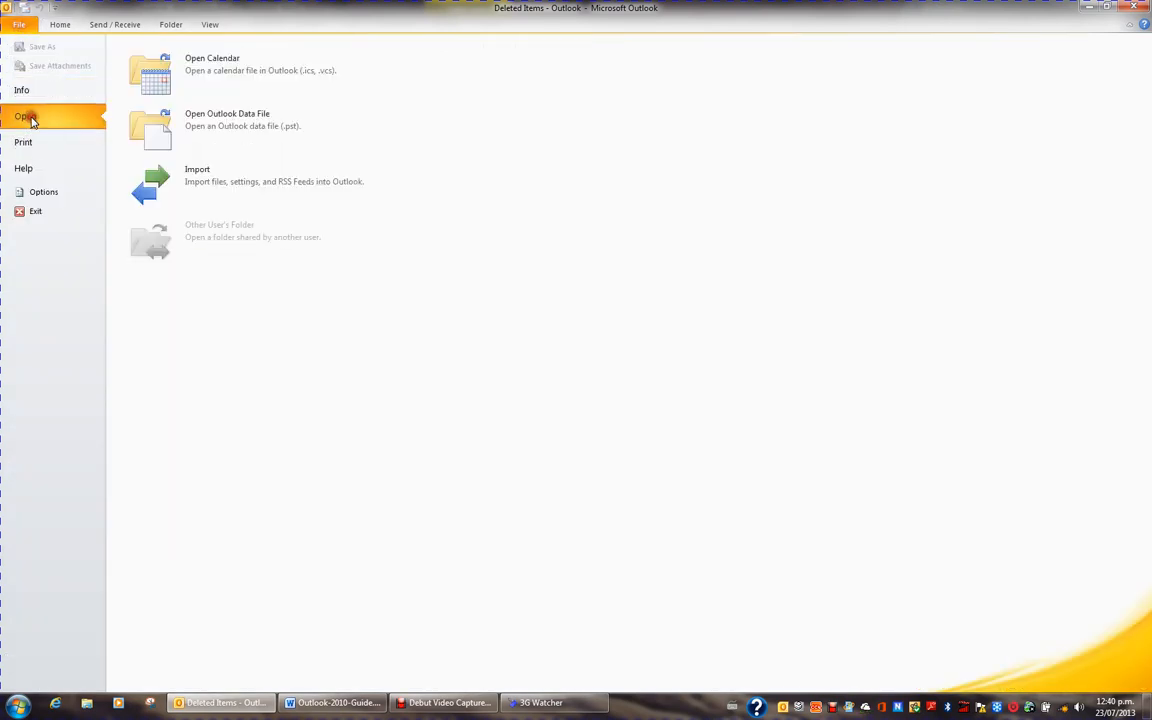
{"action": "left_click", "coordinate": [211, 189]}
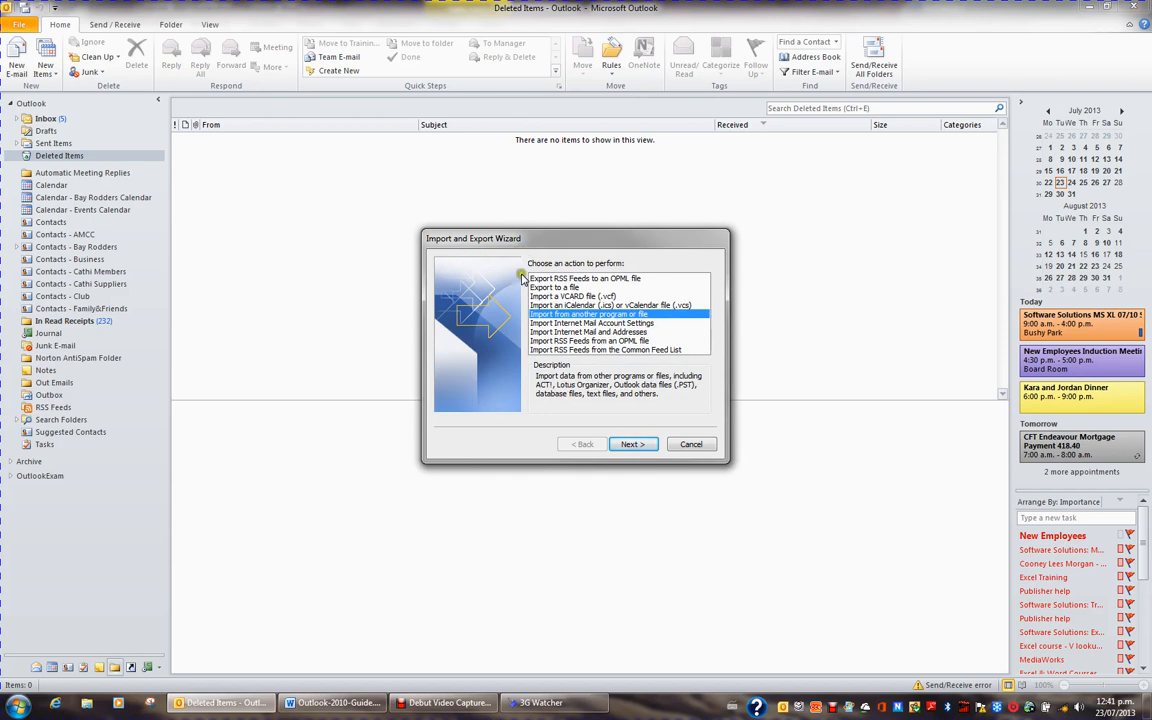
{"action": "left_click", "coordinate": [558, 289]}
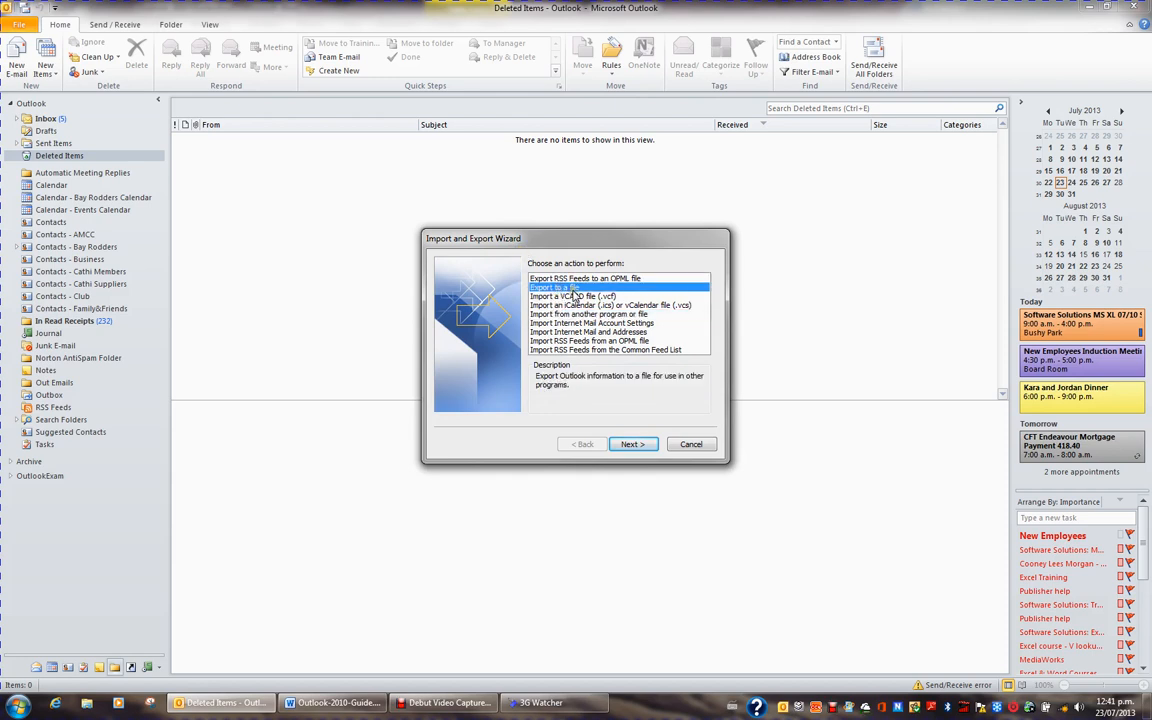
{"action": "left_click", "coordinate": [640, 447]}
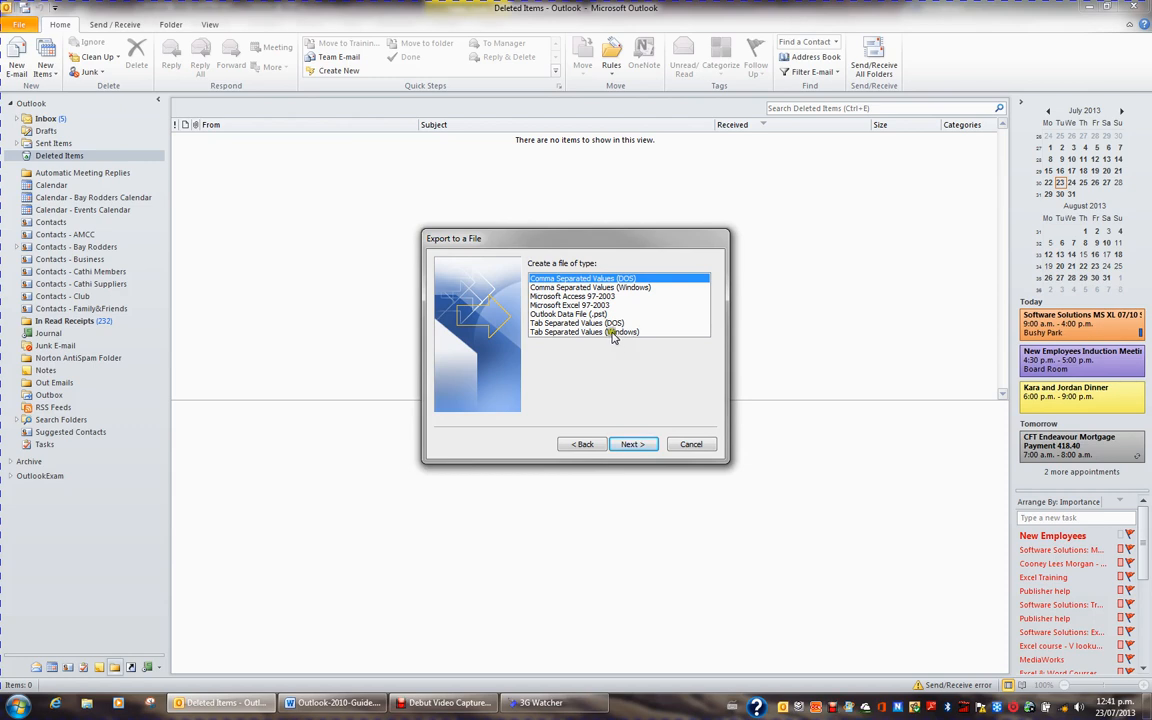
{"action": "left_click", "coordinate": [600, 305]}
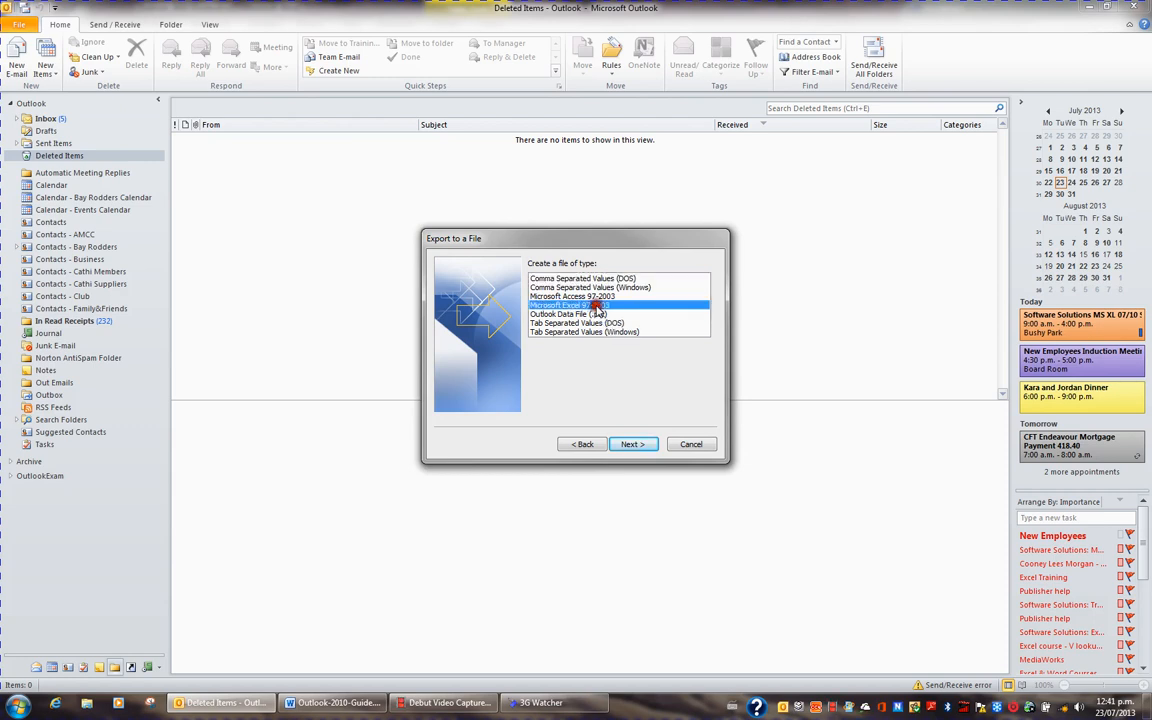
{"action": "left_click", "coordinate": [640, 444]}
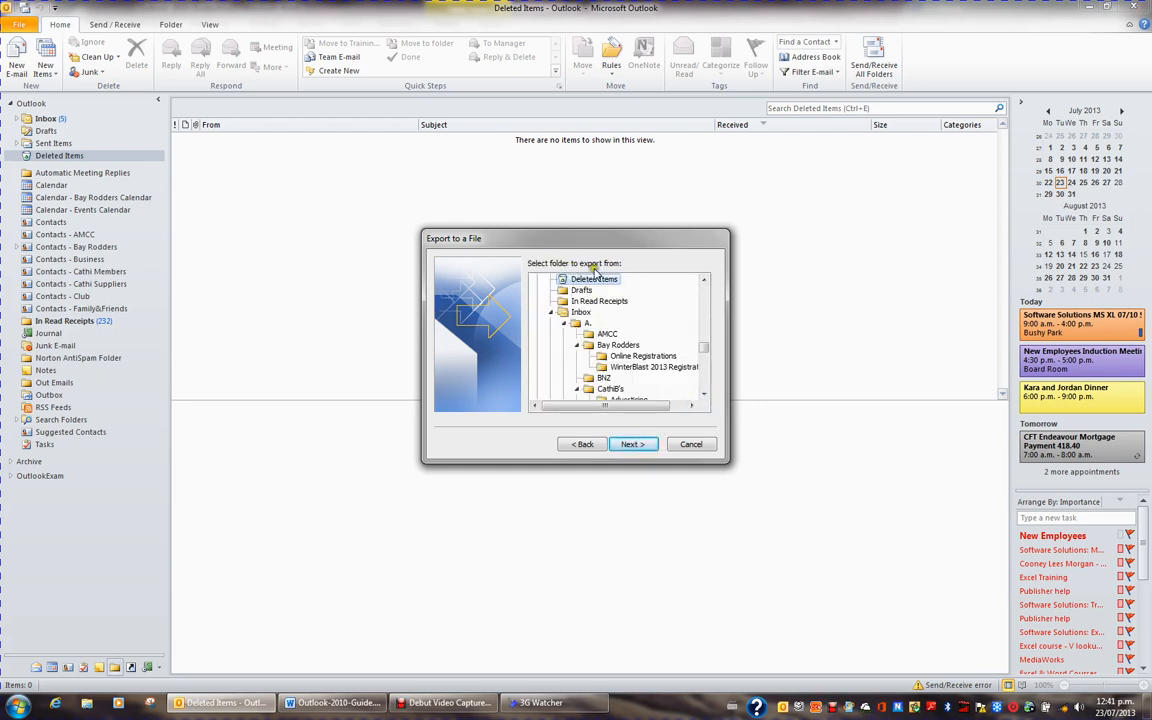
Step: Collapse the Inbox and Sent Items folders in the export tree and choose Contacts - AMCC as the folder to export from
{"action": "left_click", "coordinate": [552, 313]}
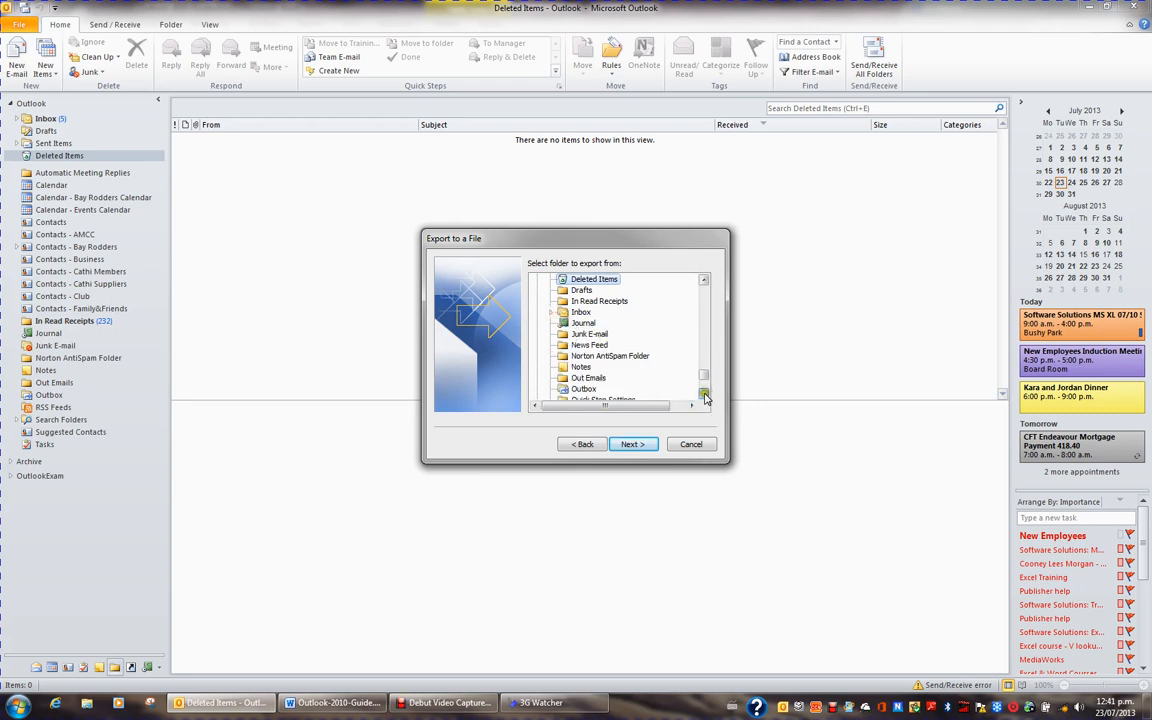
{"action": "left_click", "coordinate": [704, 394]}
{"action": "left_click", "coordinate": [704, 394]}
{"action": "left_click", "coordinate": [704, 394]}
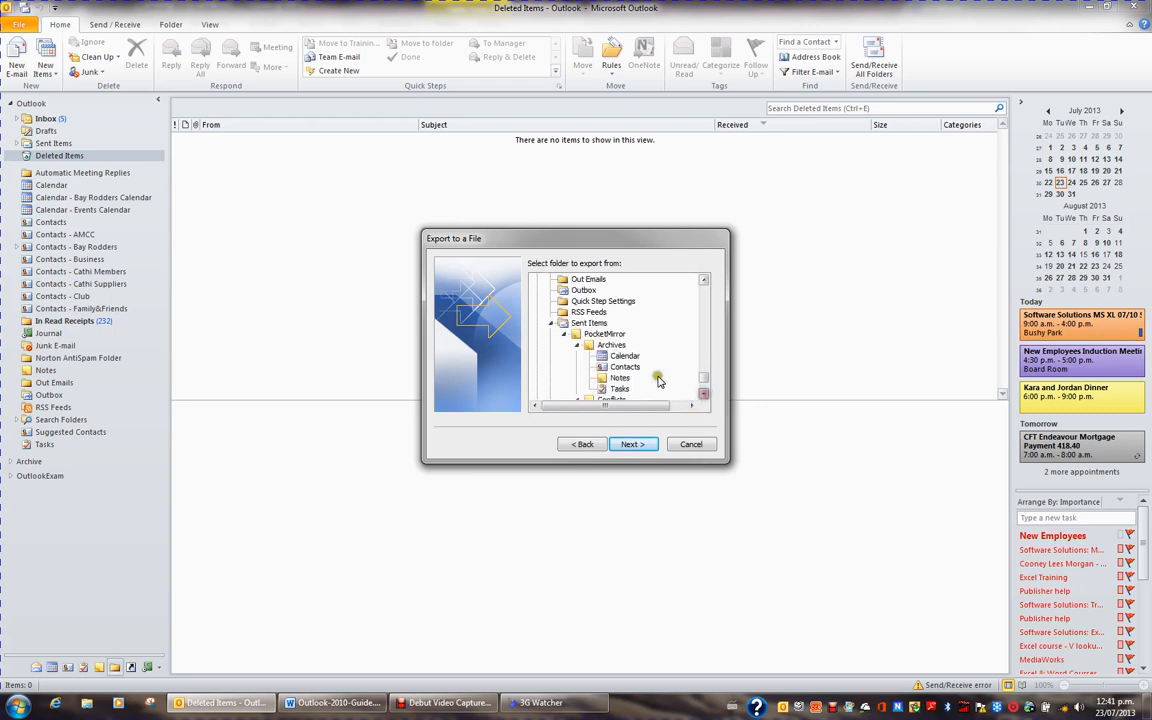
{"action": "left_click", "coordinate": [551, 323]}
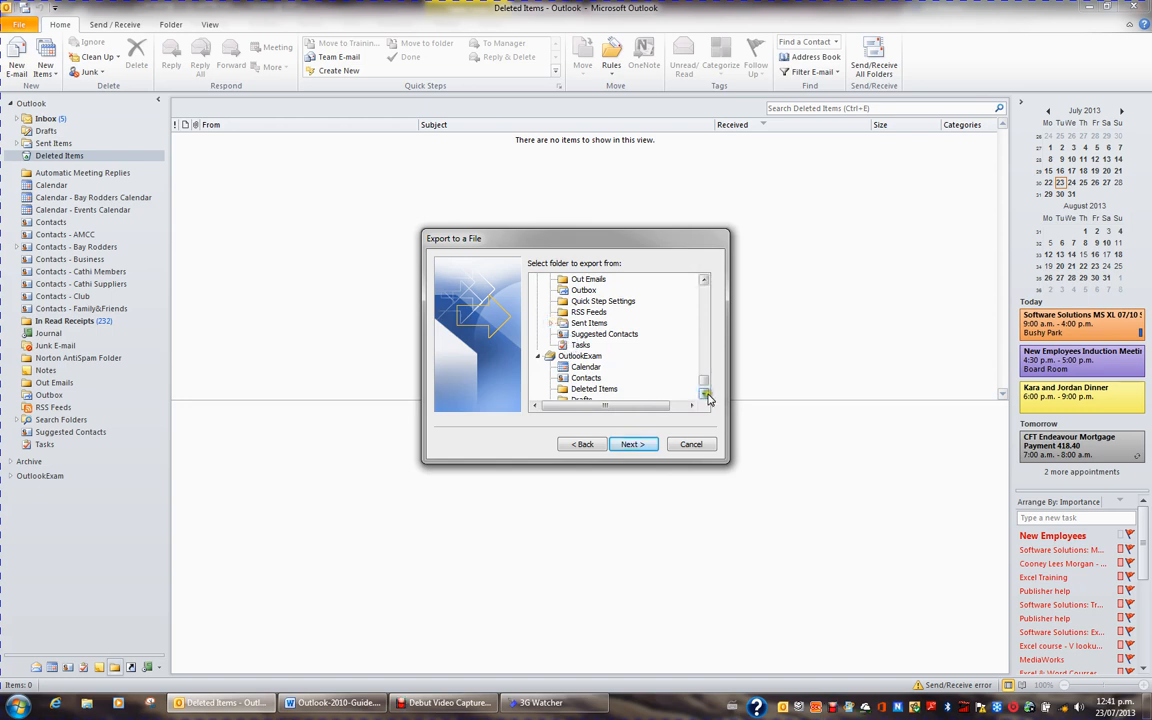
{"action": "left_click", "coordinate": [704, 281]}
{"action": "left_click", "coordinate": [704, 281]}
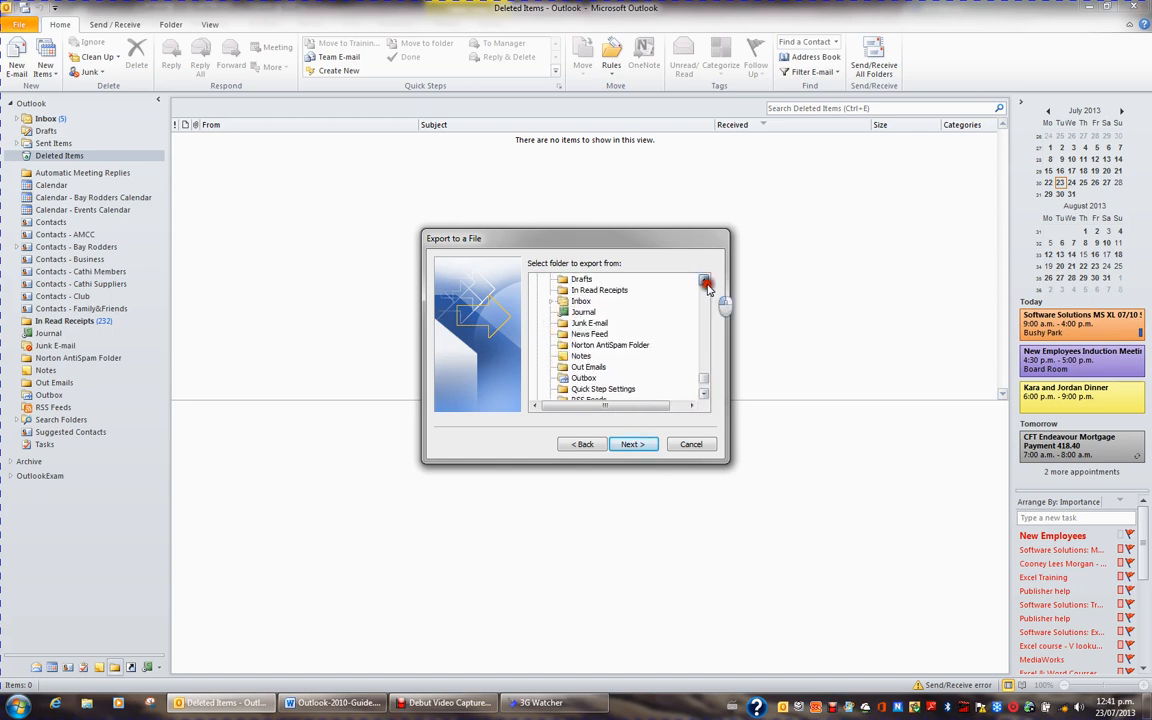
{"action": "left_click", "coordinate": [704, 281]}
{"action": "left_click", "coordinate": [704, 281]}
{"action": "left_click", "coordinate": [704, 281]}
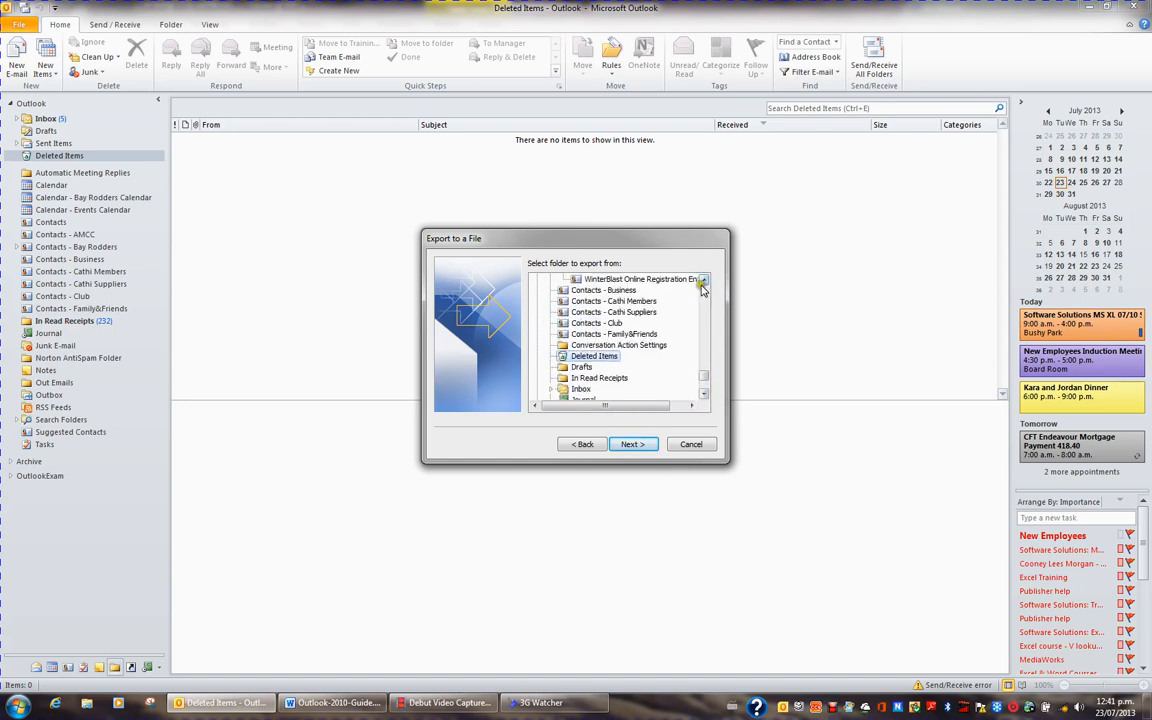
{"action": "left_click", "coordinate": [704, 281]}
{"action": "left_click", "coordinate": [704, 281]}
{"action": "left_click", "coordinate": [704, 281]}
{"action": "left_click", "coordinate": [704, 281]}
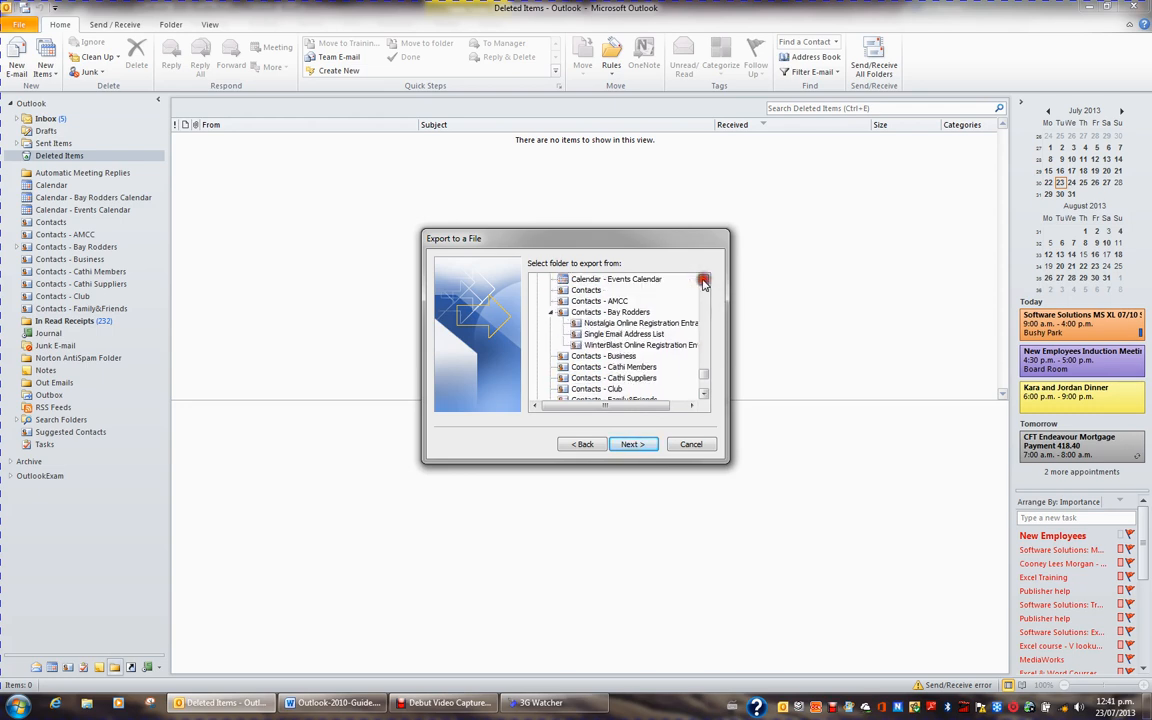
{"action": "left_click", "coordinate": [598, 301]}
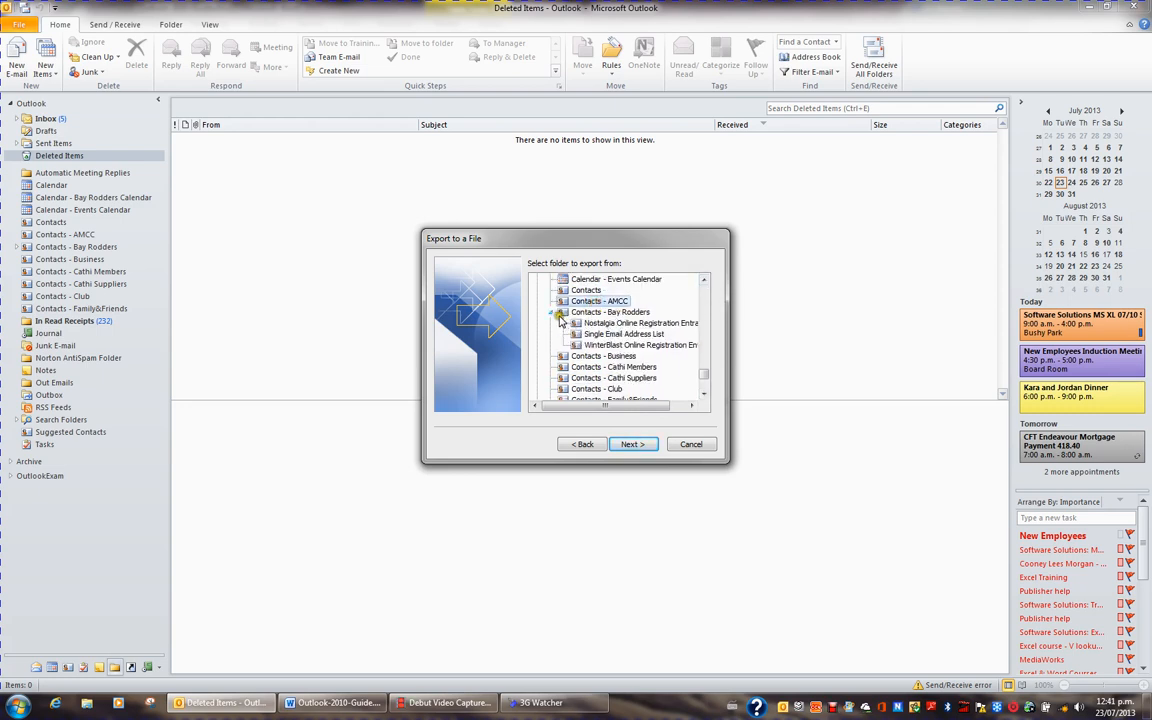
{"action": "left_click", "coordinate": [630, 447]}
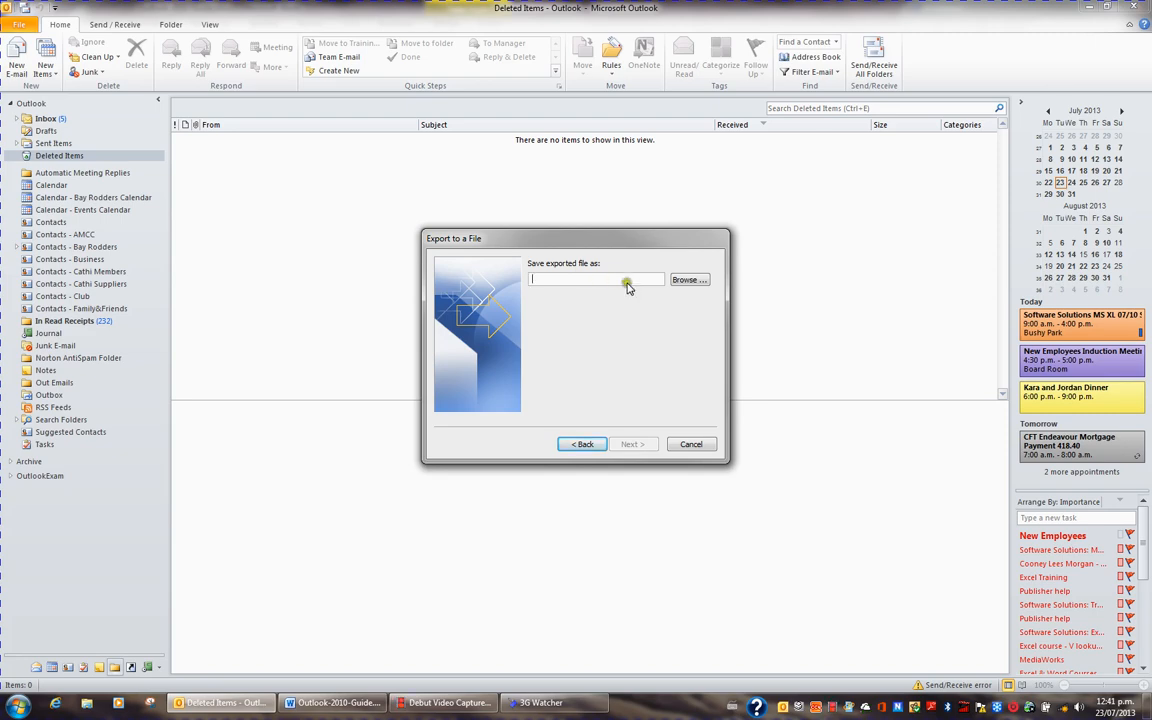
Step: Save the exported file to the Desktop as AMCC in Excel 97-2003 format and run the contacts export
{"action": "left_click", "coordinate": [688, 281]}
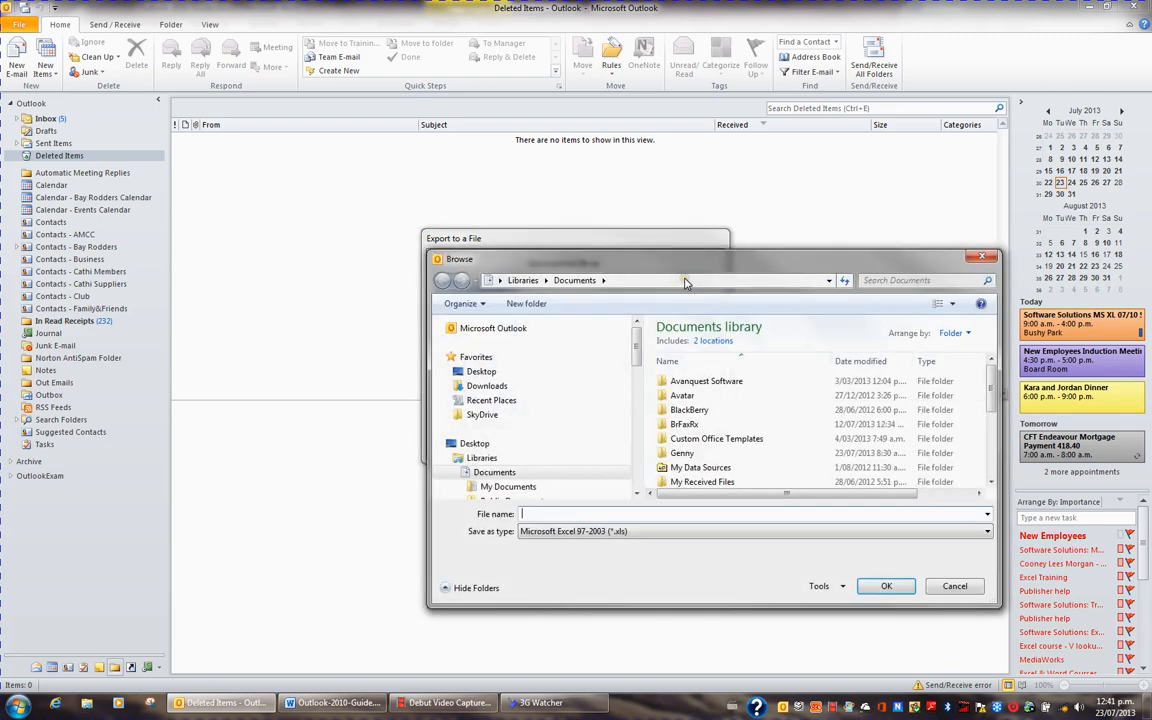
{"action": "left_click", "coordinate": [493, 373]}
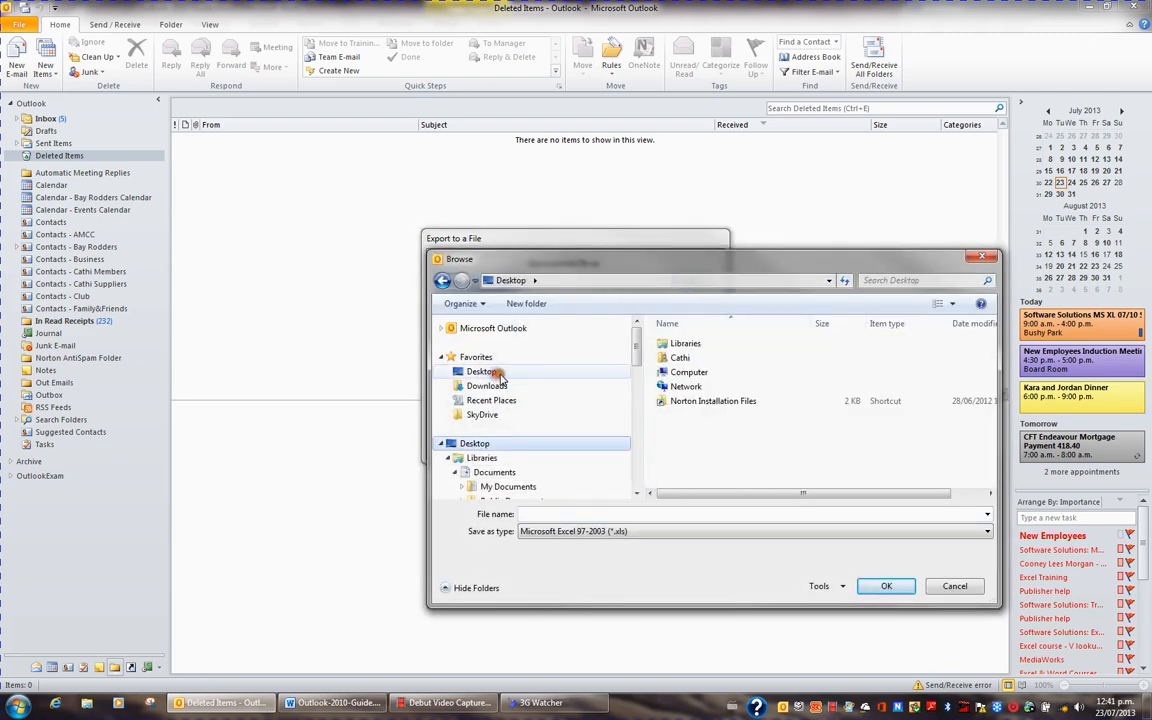
{"action": "left_click", "coordinate": [538, 514]}
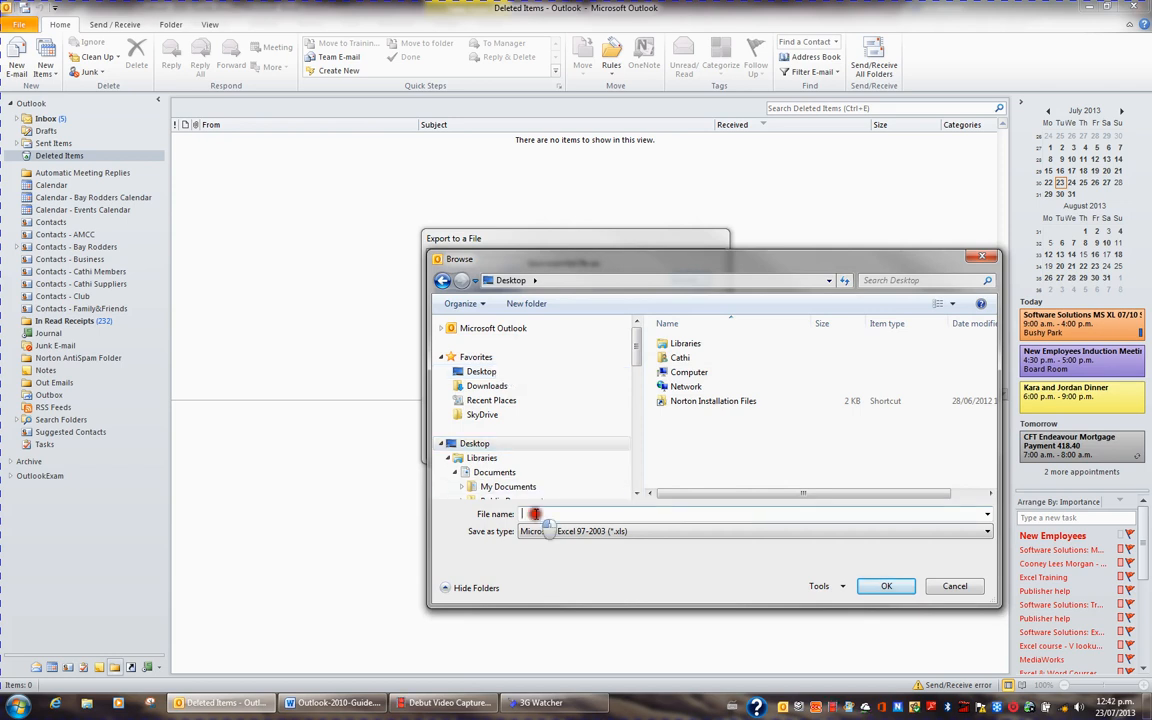
{"action": "type", "text": "AMCC"}
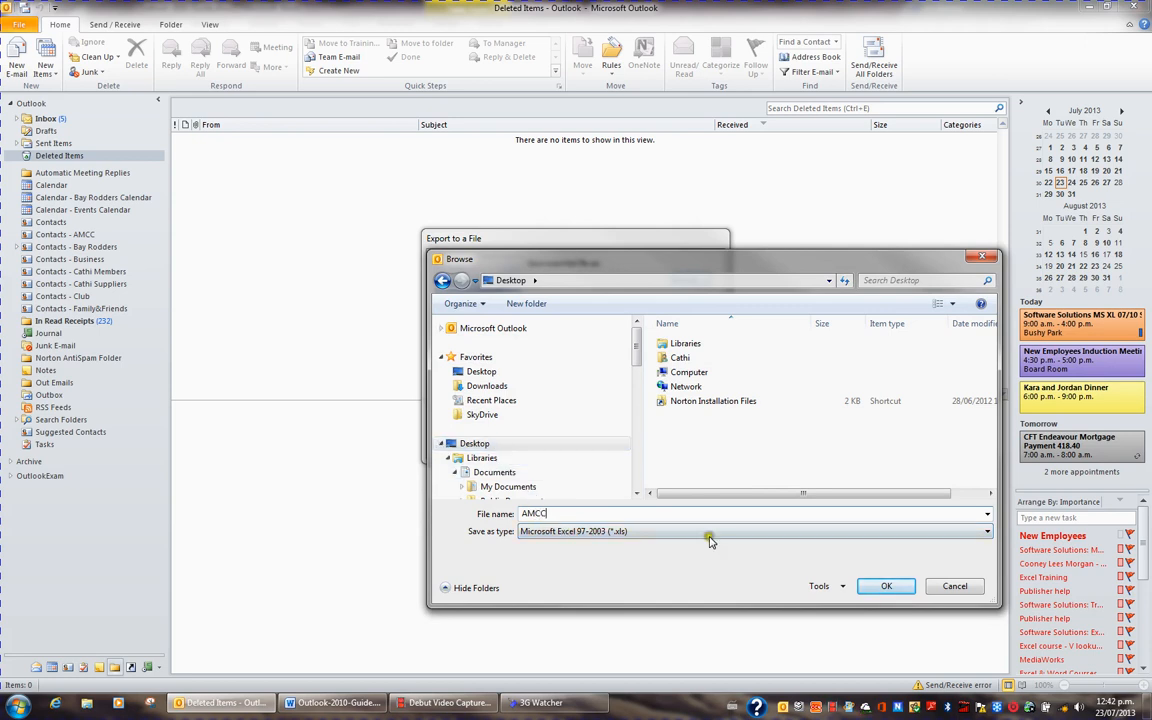
{"action": "left_click", "coordinate": [884, 587]}
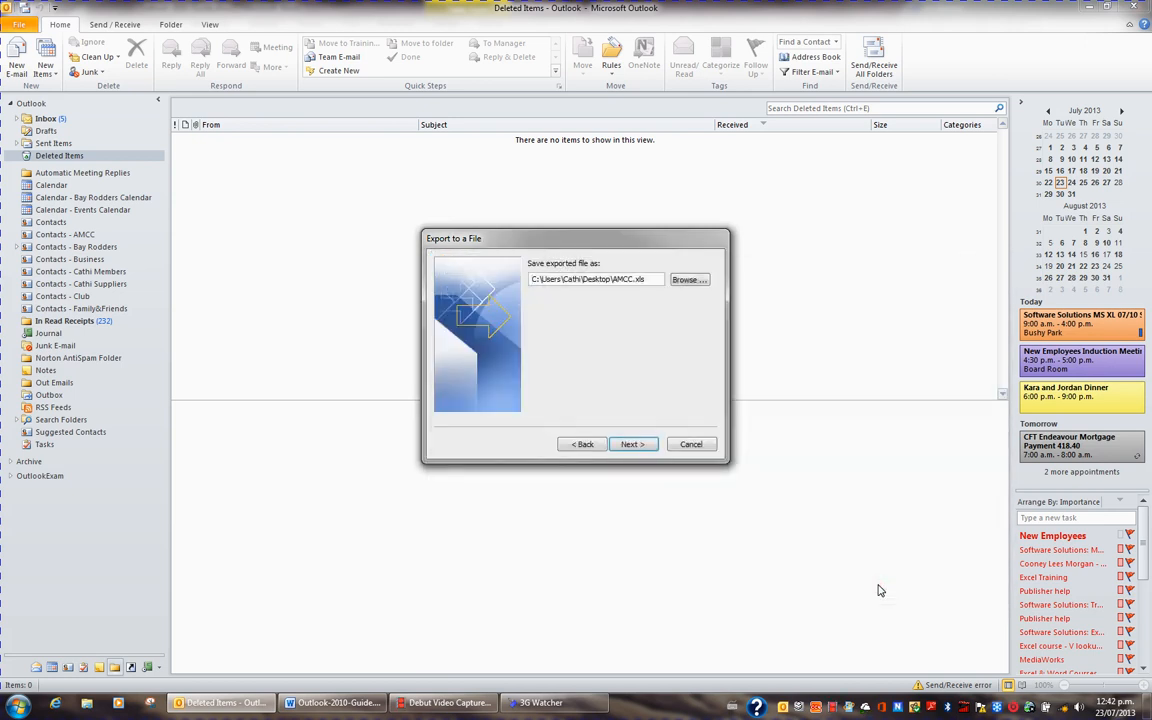
{"action": "left_click", "coordinate": [652, 449]}
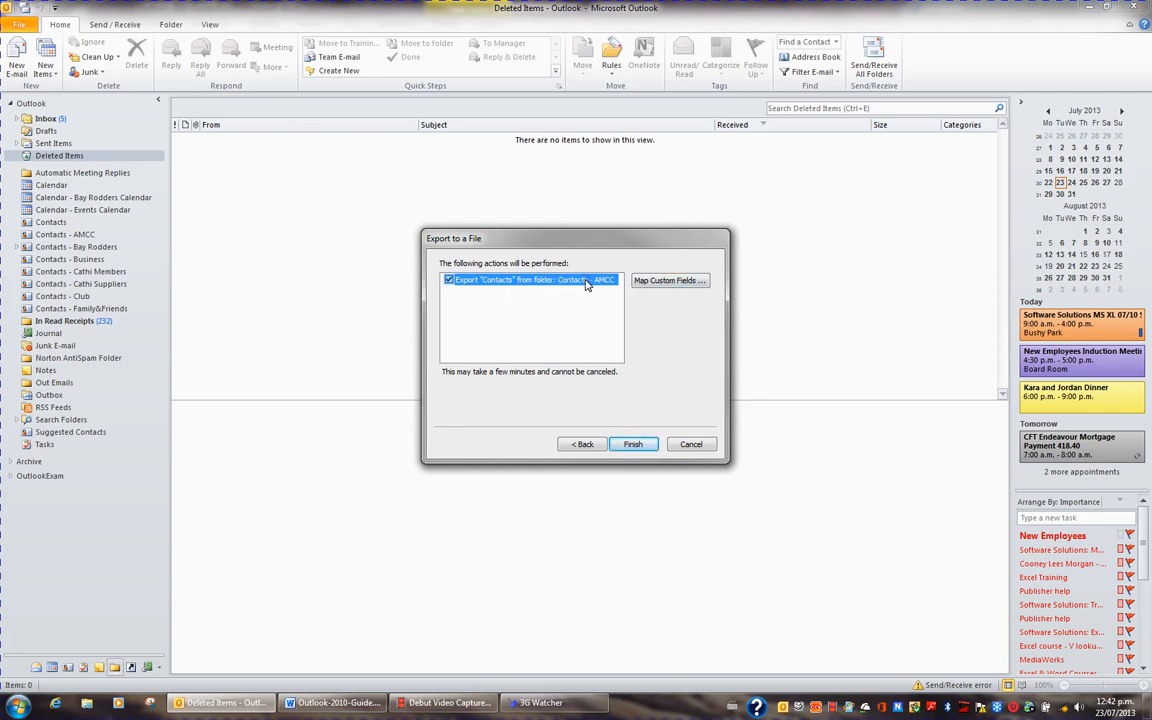
{"action": "left_click", "coordinate": [641, 447]}
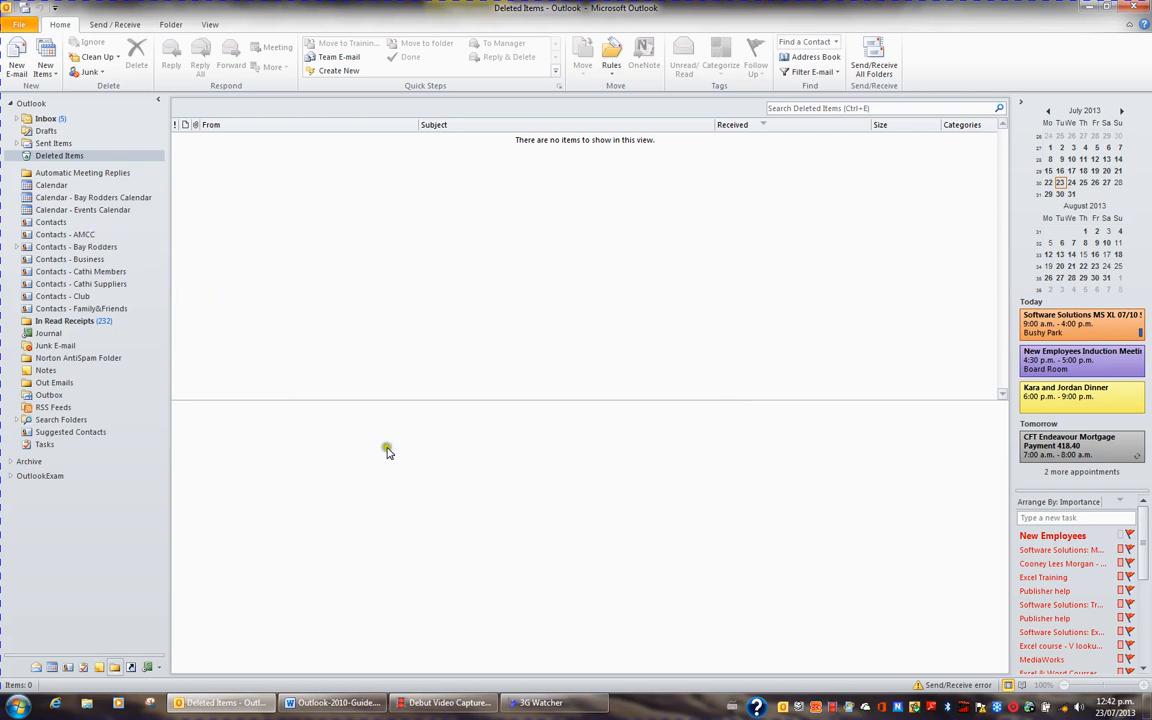
Step: Move AMCC.xls to the middle of the desktop, review its exported contact rows in Excel, and close the workbook
{"action": "left_click", "coordinate": [1130, 712]}
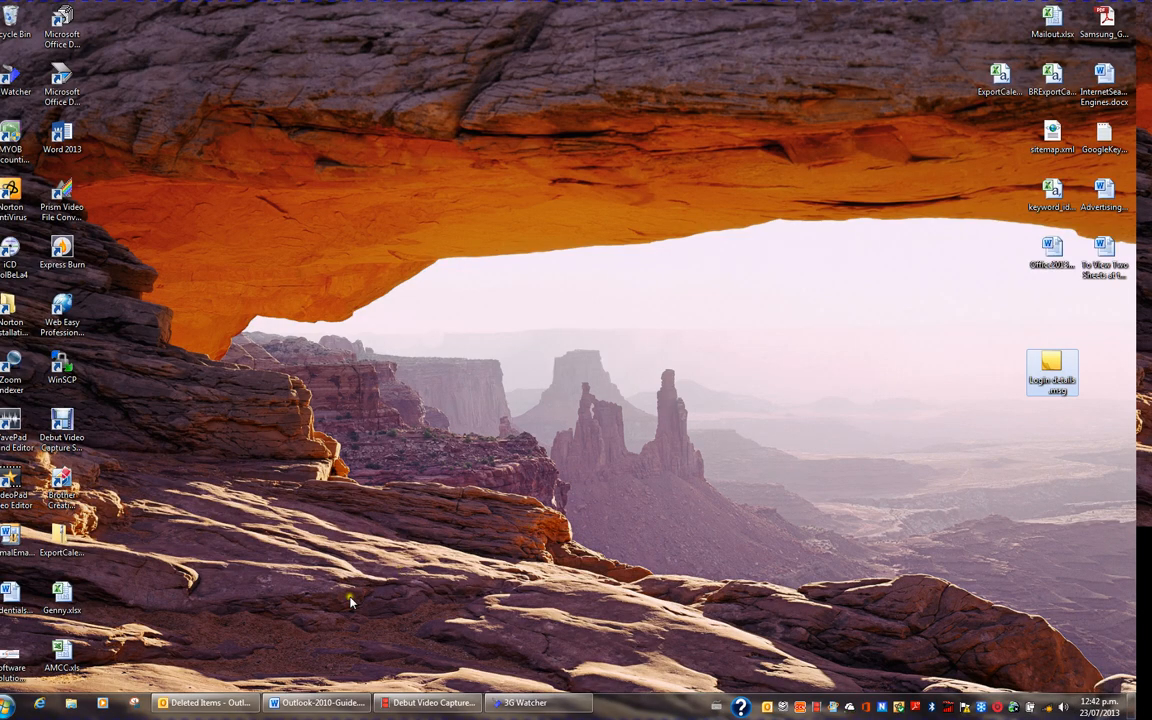
{"action": "left_click_drag", "start_coordinate": [63, 654], "coordinate": [532, 312]}
{"action": "double_click", "coordinate": [530, 308]}
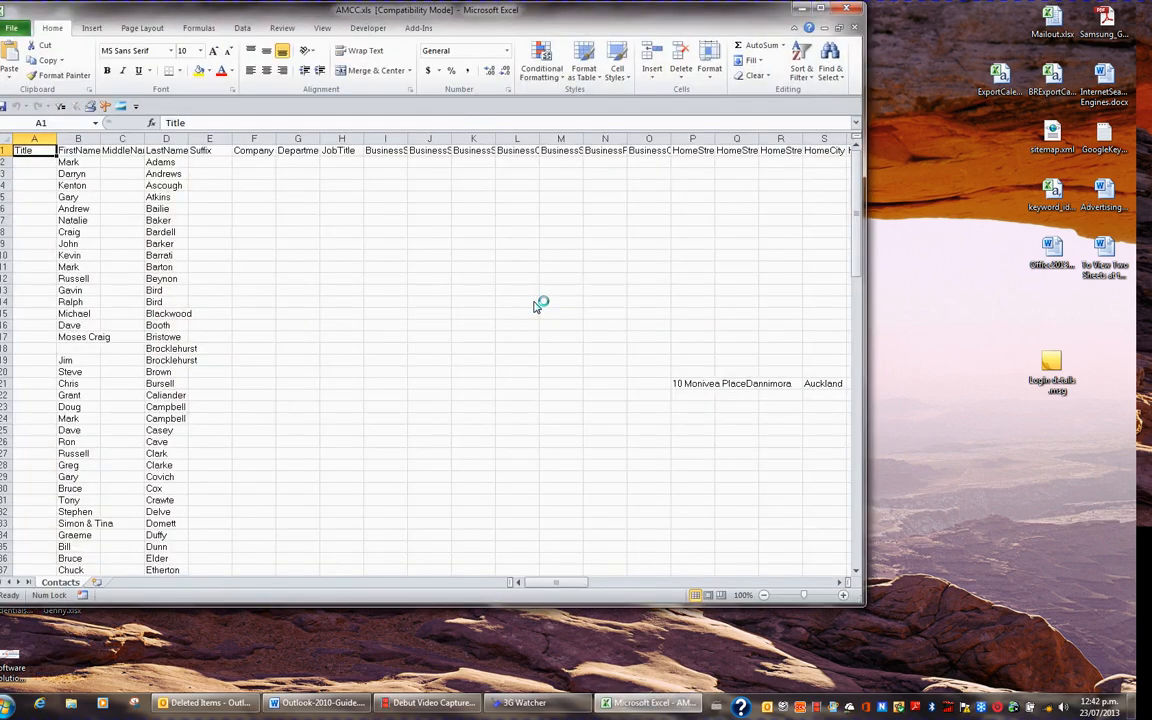
{"action": "scroll", "coordinate": [537, 350], "scroll_direction": "down", "scroll_amount": 14}
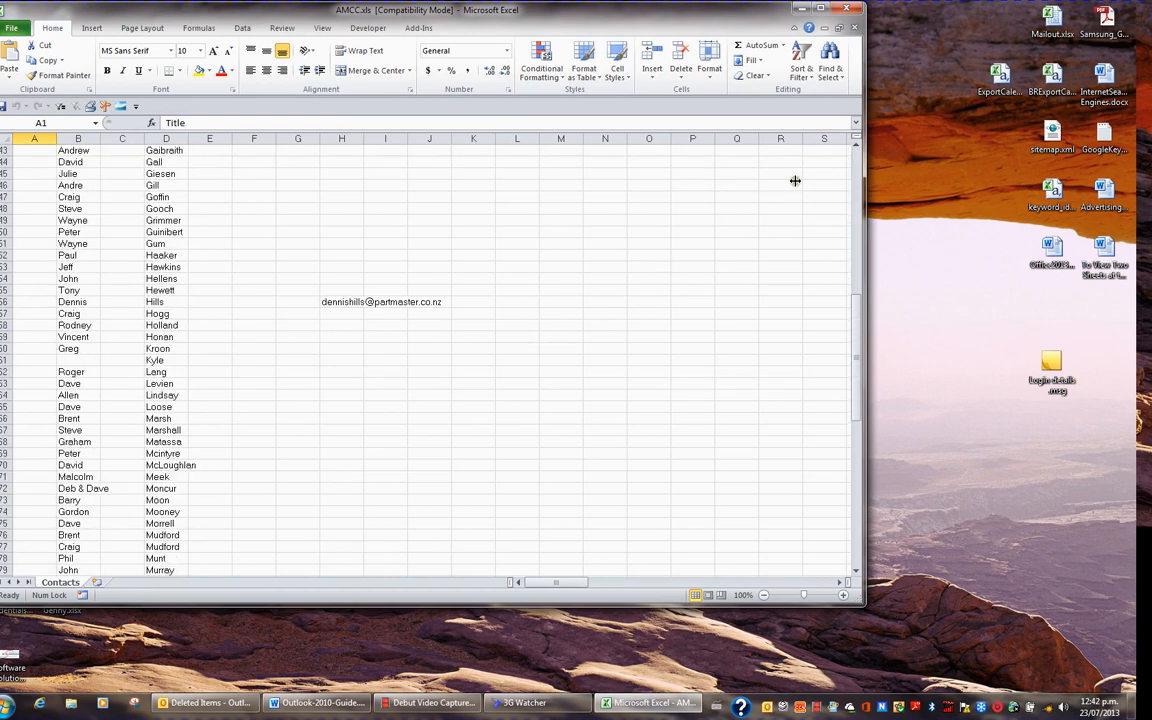
{"action": "left_click", "coordinate": [847, 8]}
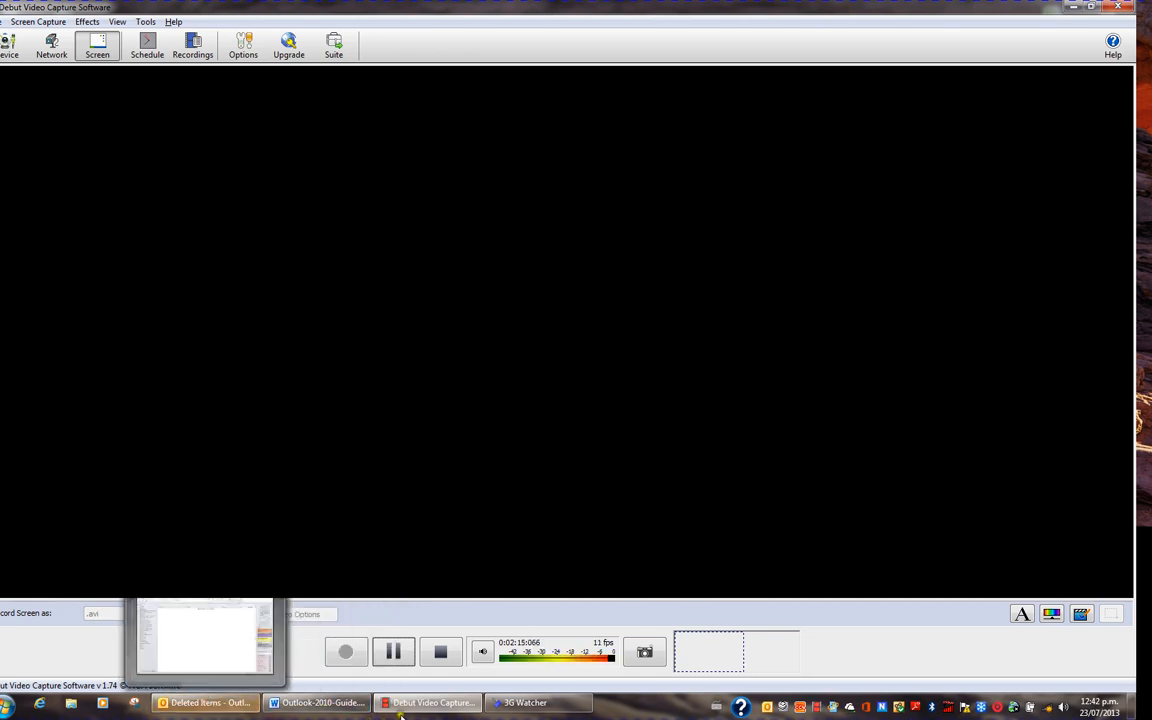
Step: Switch back to Outlook and expand and select the OutlookExam data file
{"action": "left_click", "coordinate": [238, 706]}
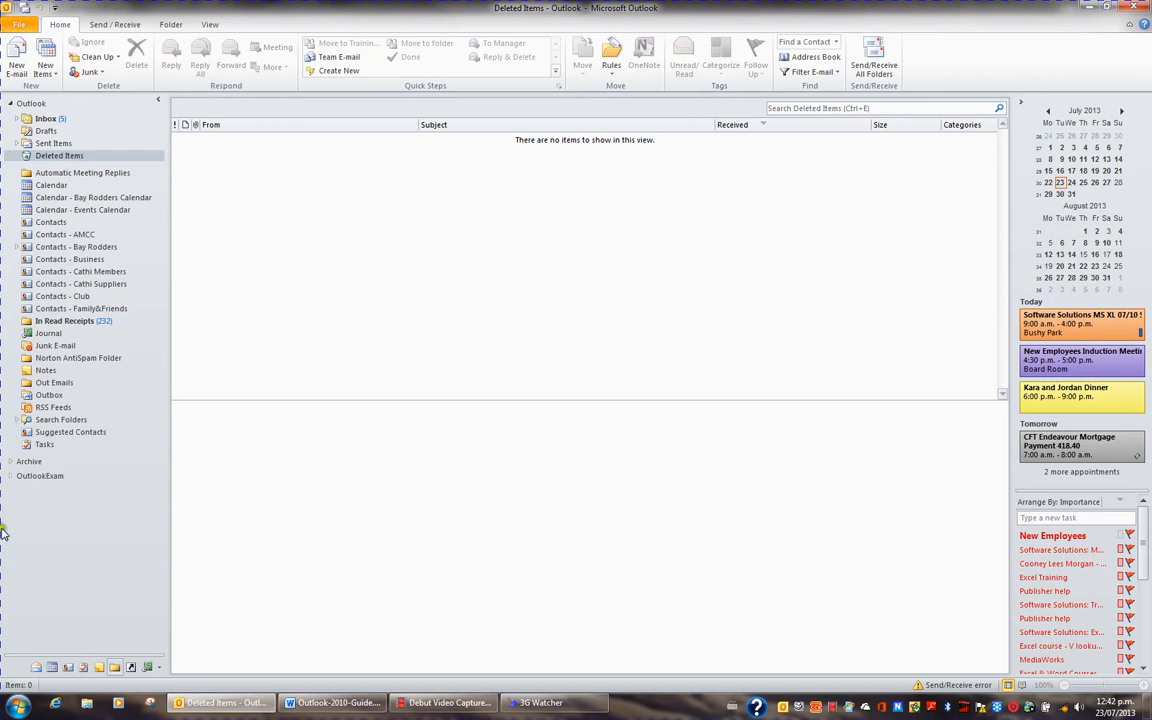
{"action": "left_click", "coordinate": [10, 530]}
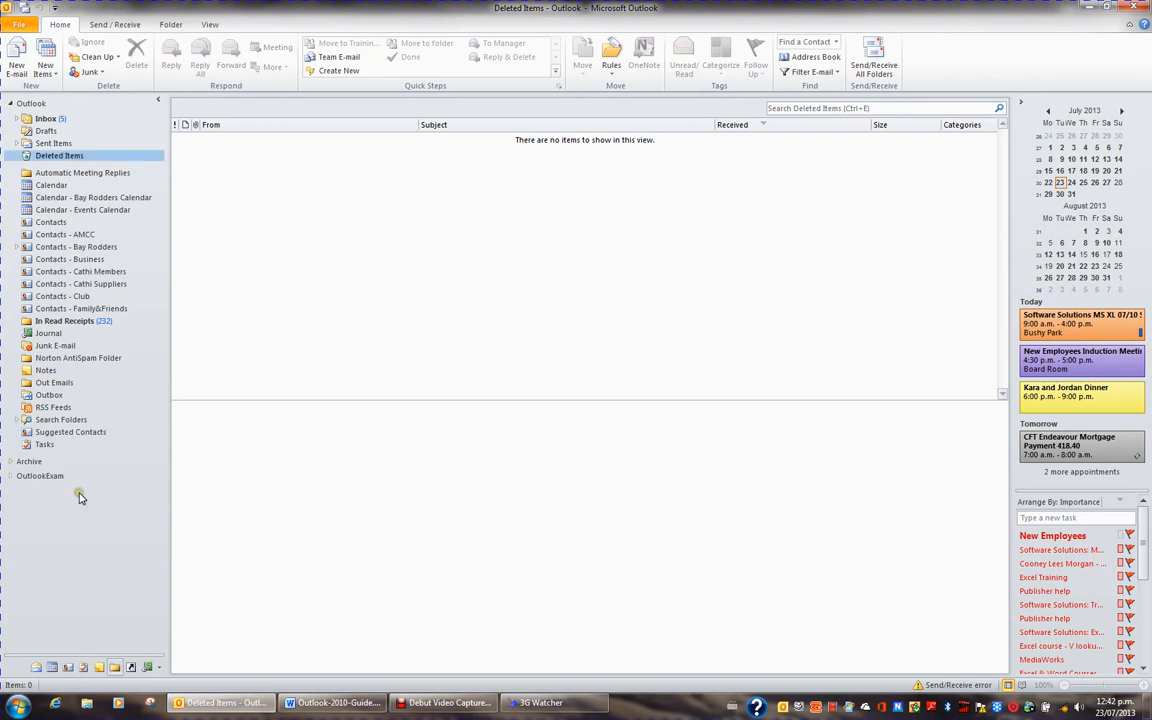
{"action": "left_click", "coordinate": [10, 477]}
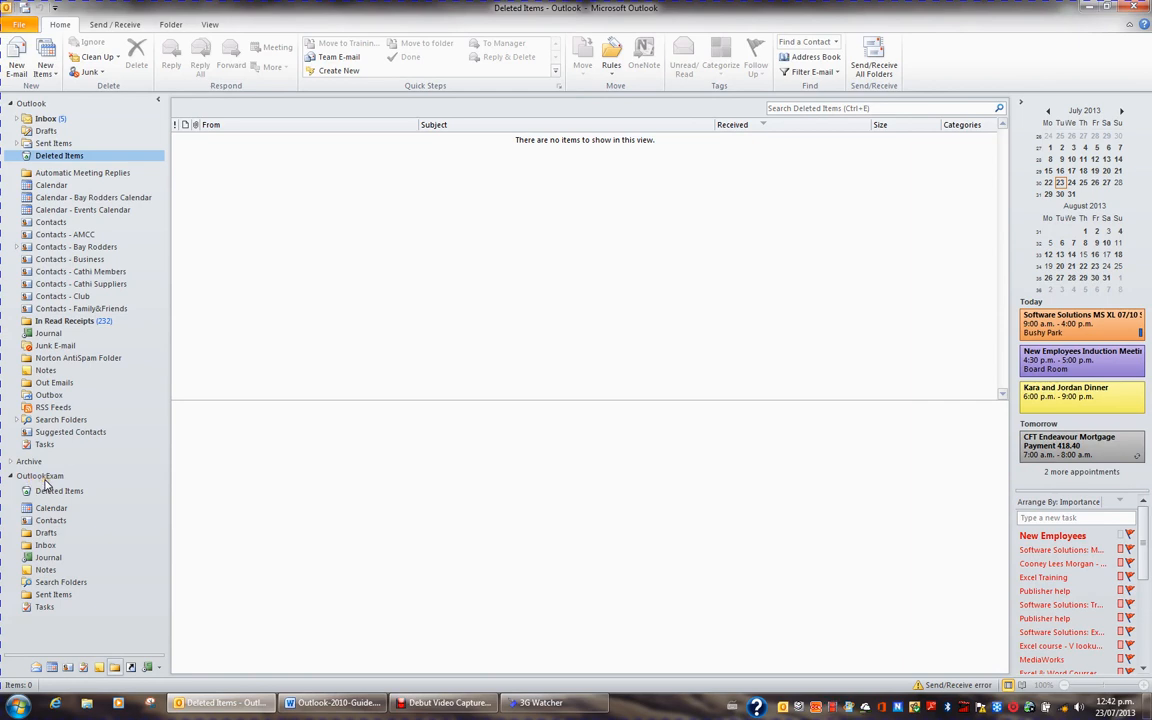
{"action": "left_click", "coordinate": [44, 478]}
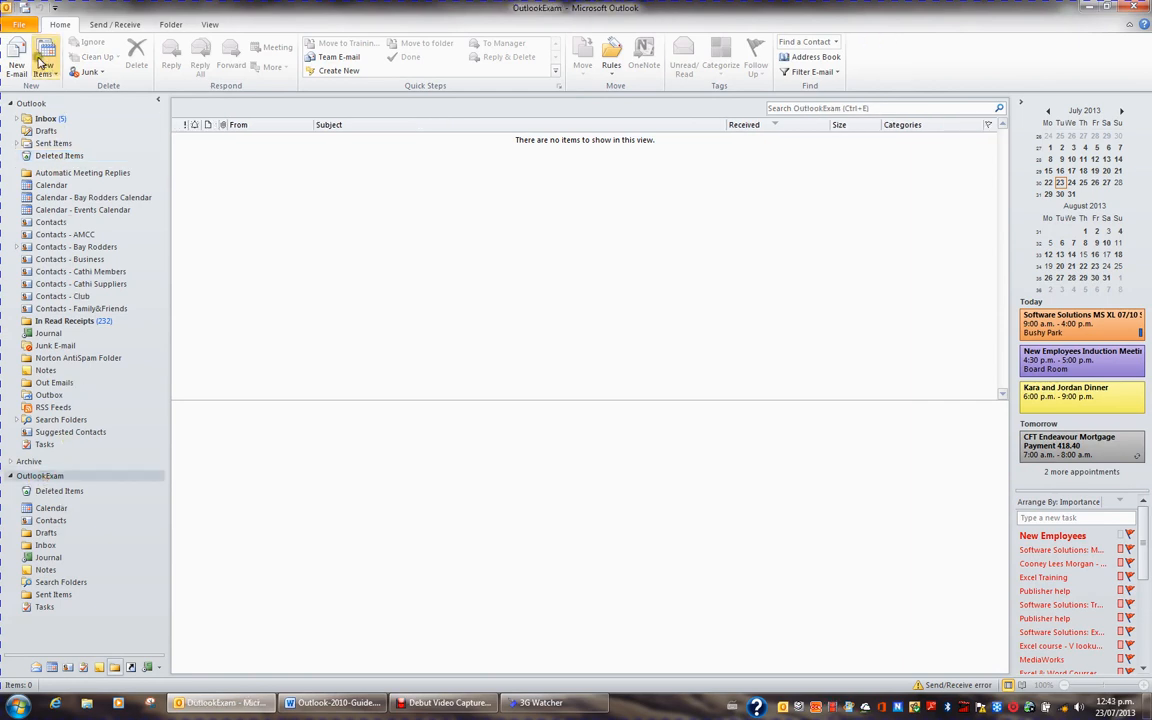
Step: Start an import from another program or file, using Microsoft Excel 97-2003 as the file type
{"action": "left_click", "coordinate": [23, 27]}
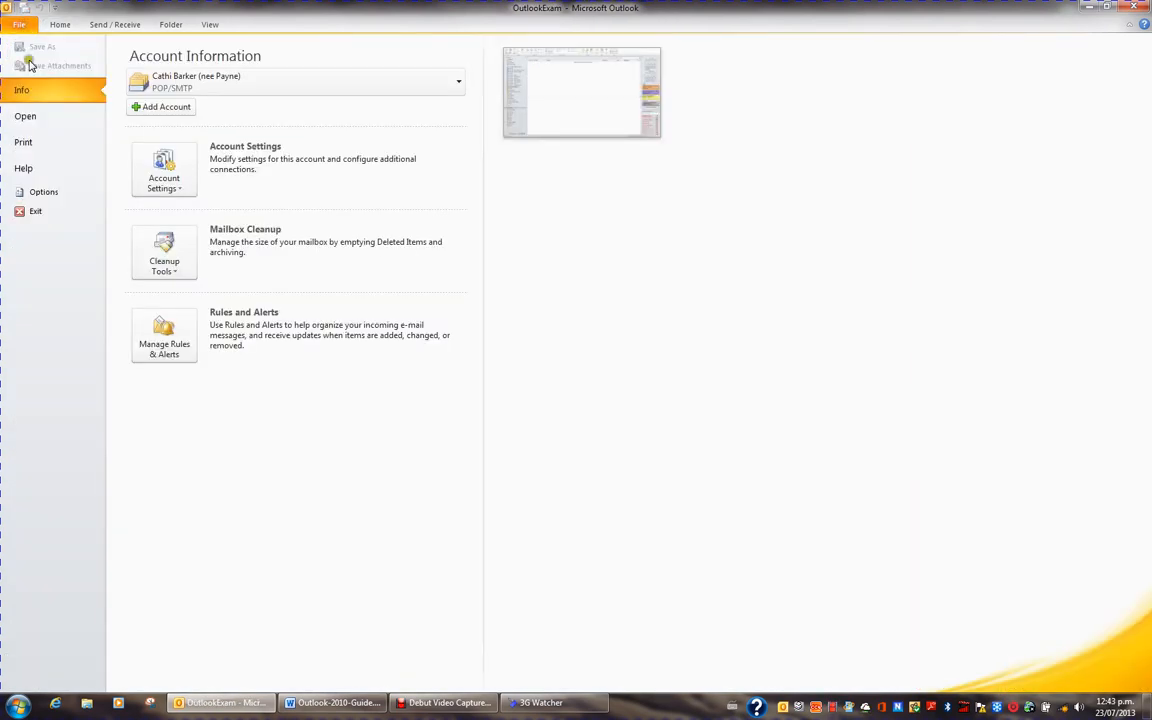
{"action": "left_click", "coordinate": [40, 119]}
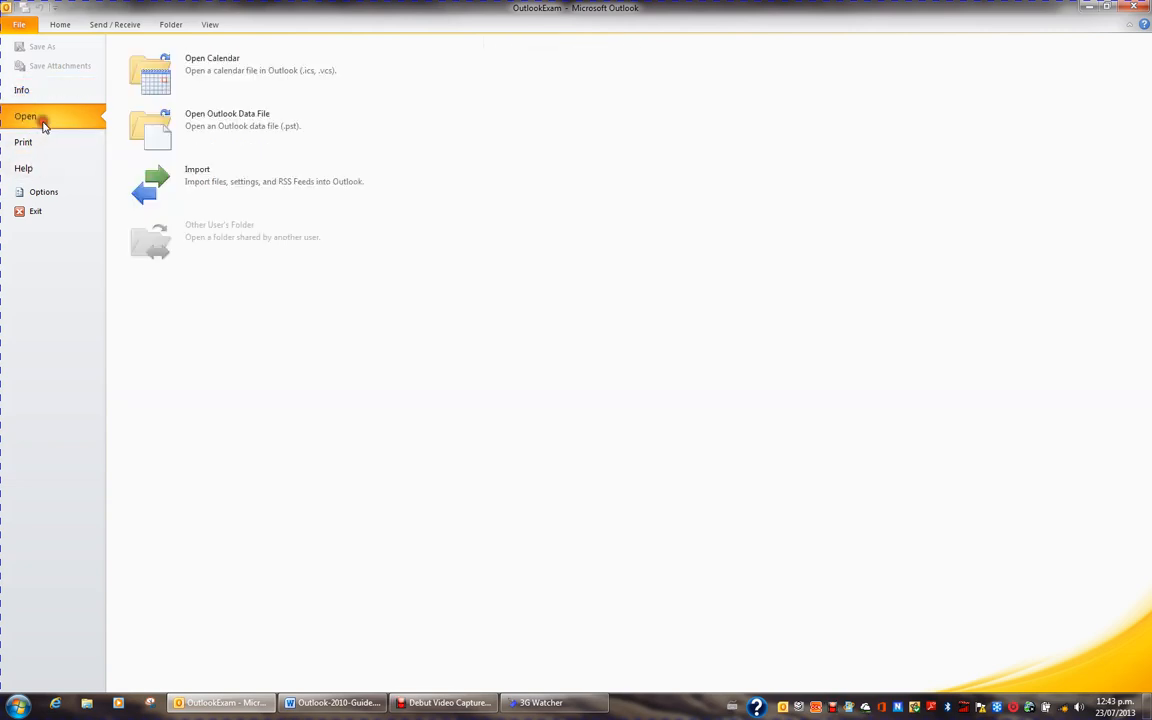
{"action": "left_click", "coordinate": [193, 185]}
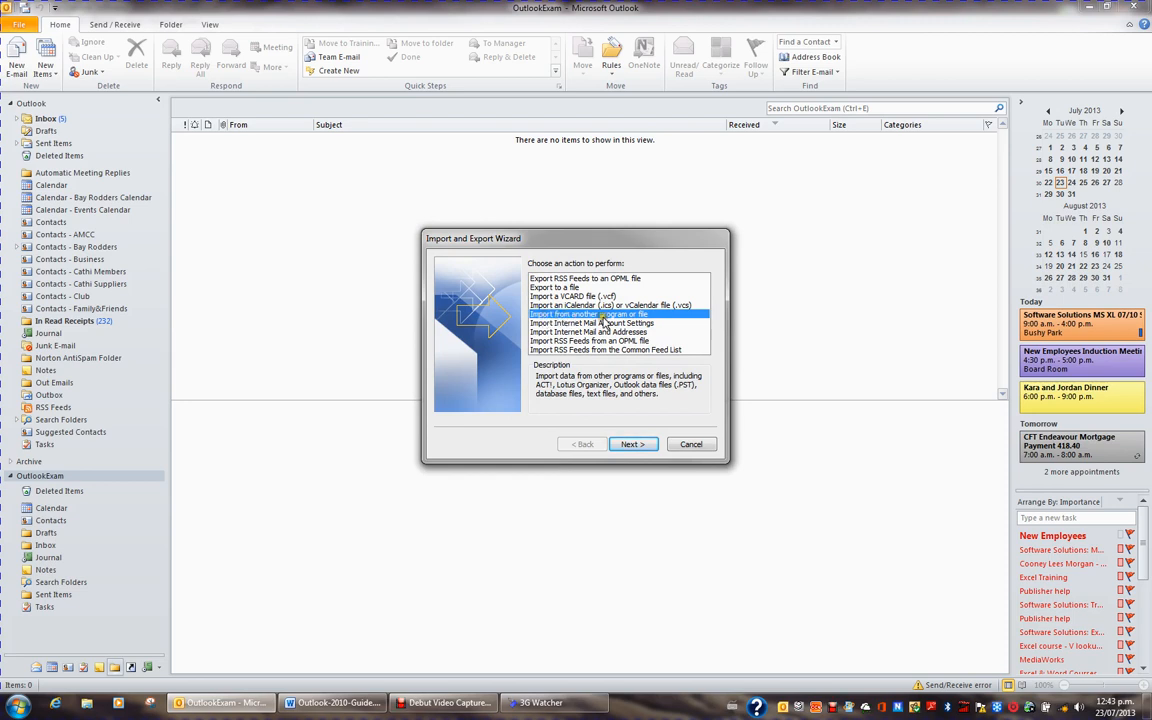
{"action": "left_click", "coordinate": [637, 446]}
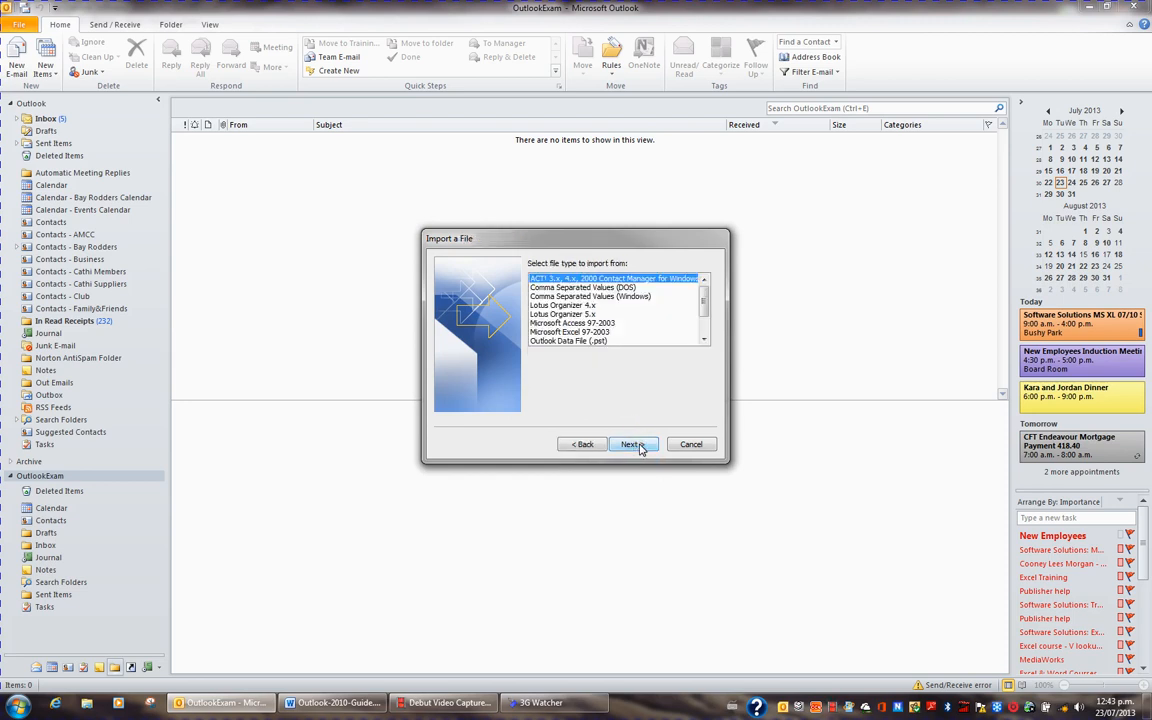
{"action": "left_click", "coordinate": [593, 332]}
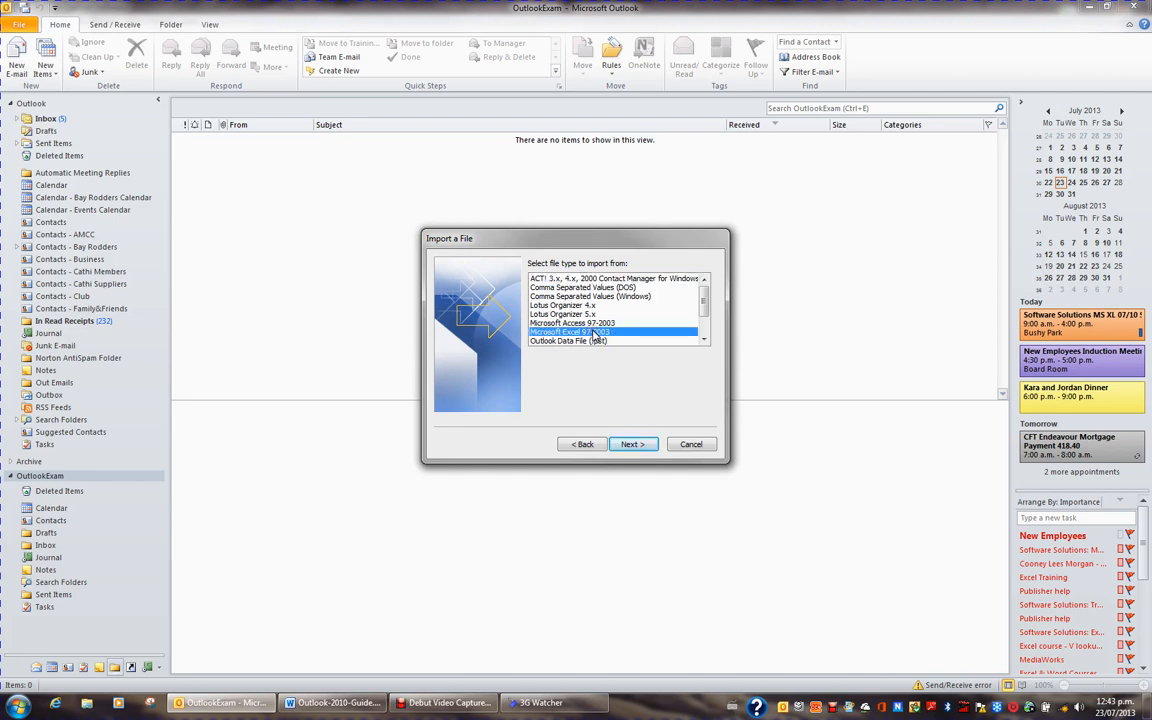
{"action": "left_click", "coordinate": [631, 444]}
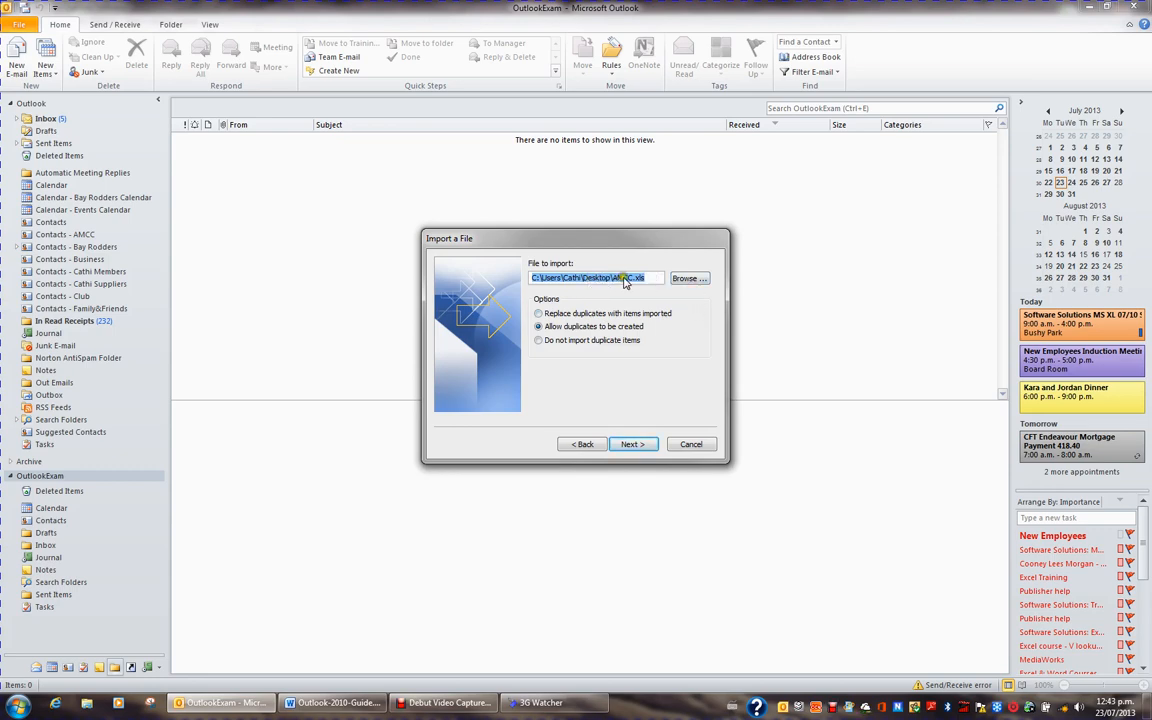
Step: Choose AMCC.xls on the Desktop as the file to import and continue to the destination folder selection
{"action": "left_click", "coordinate": [688, 279]}
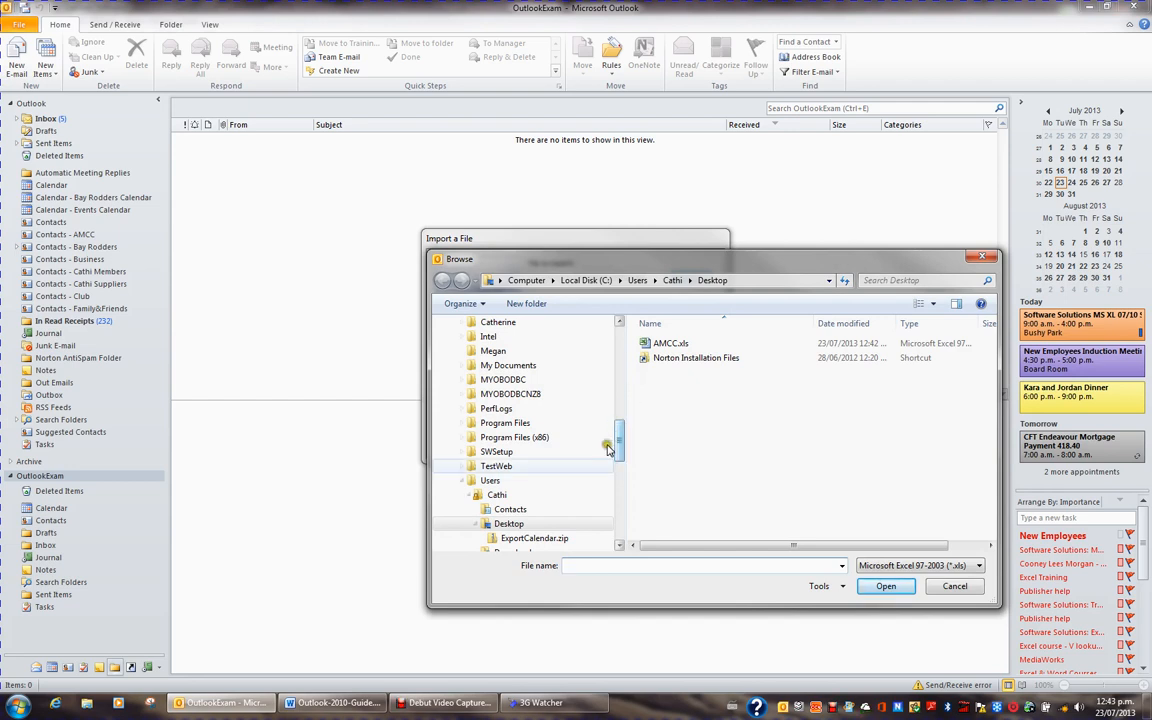
{"action": "left_click", "coordinate": [670, 344]}
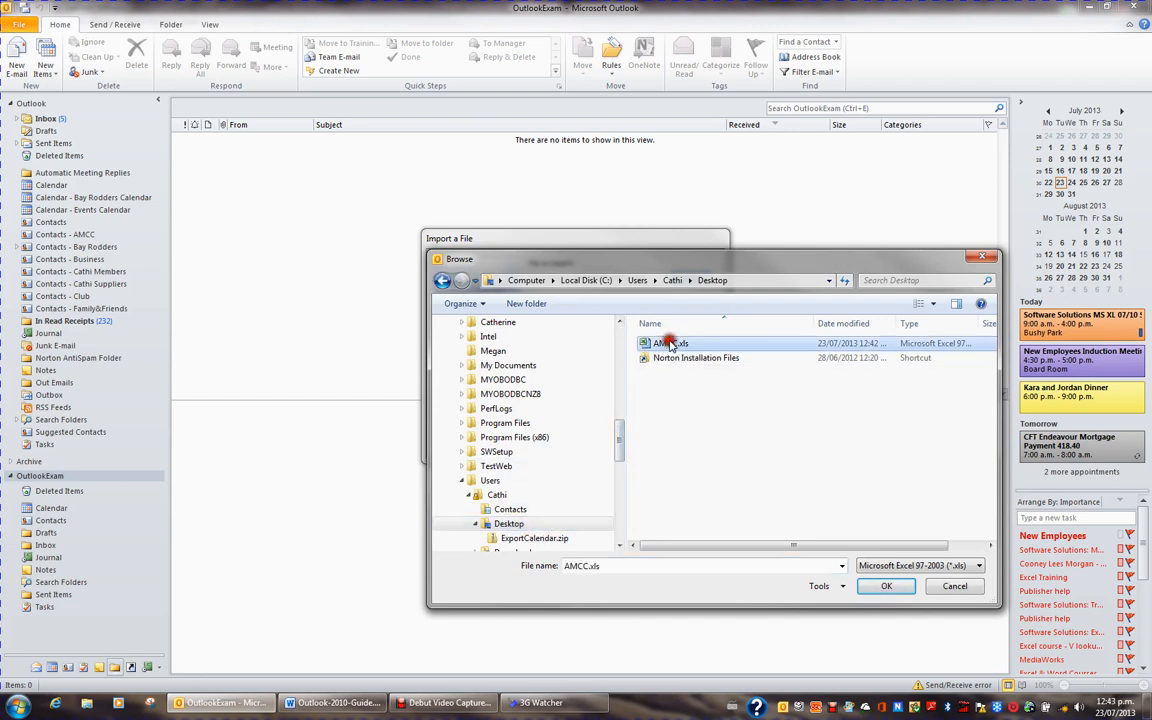
{"action": "left_click", "coordinate": [889, 586]}
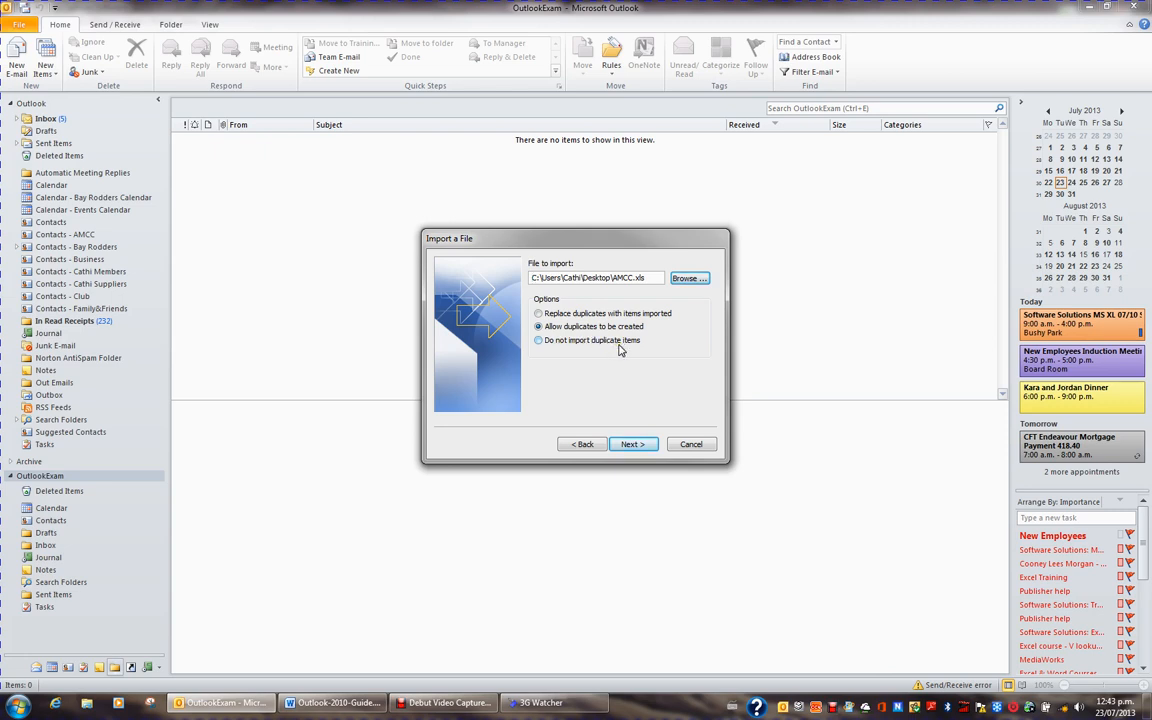
{"action": "left_click", "coordinate": [643, 451]}
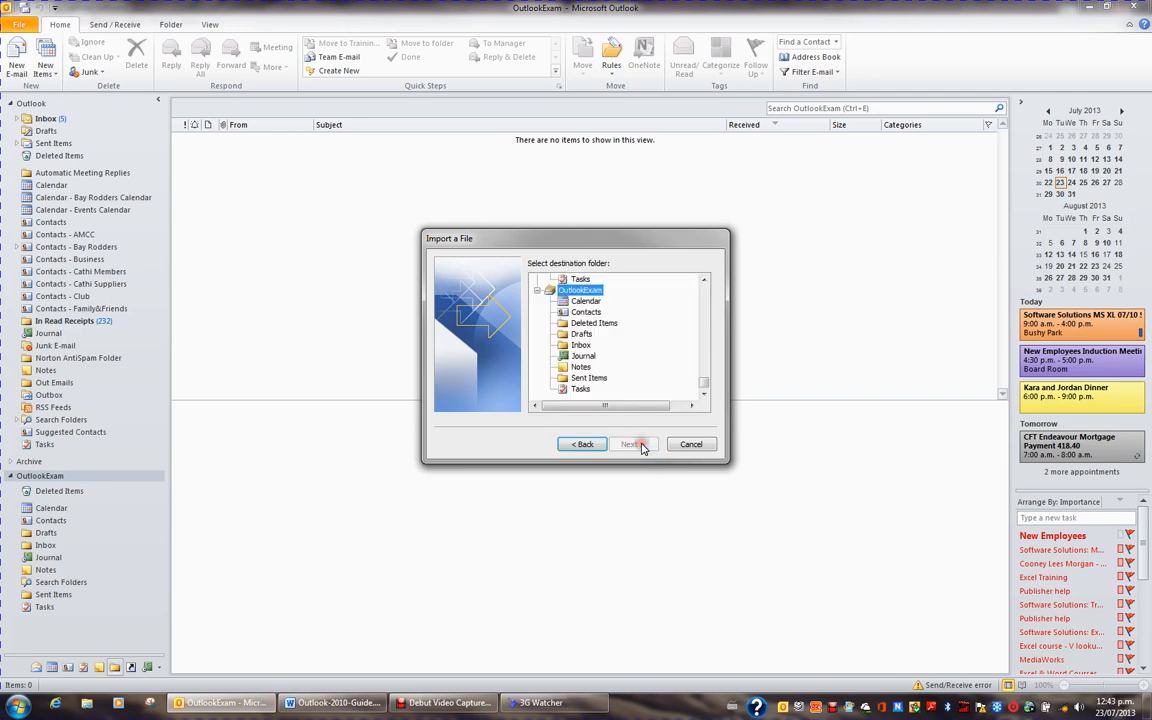
Step: Import the file into the Contacts folder of OutlookExam and open that folder to check the imported contacts
{"action": "left_click", "coordinate": [594, 314]}
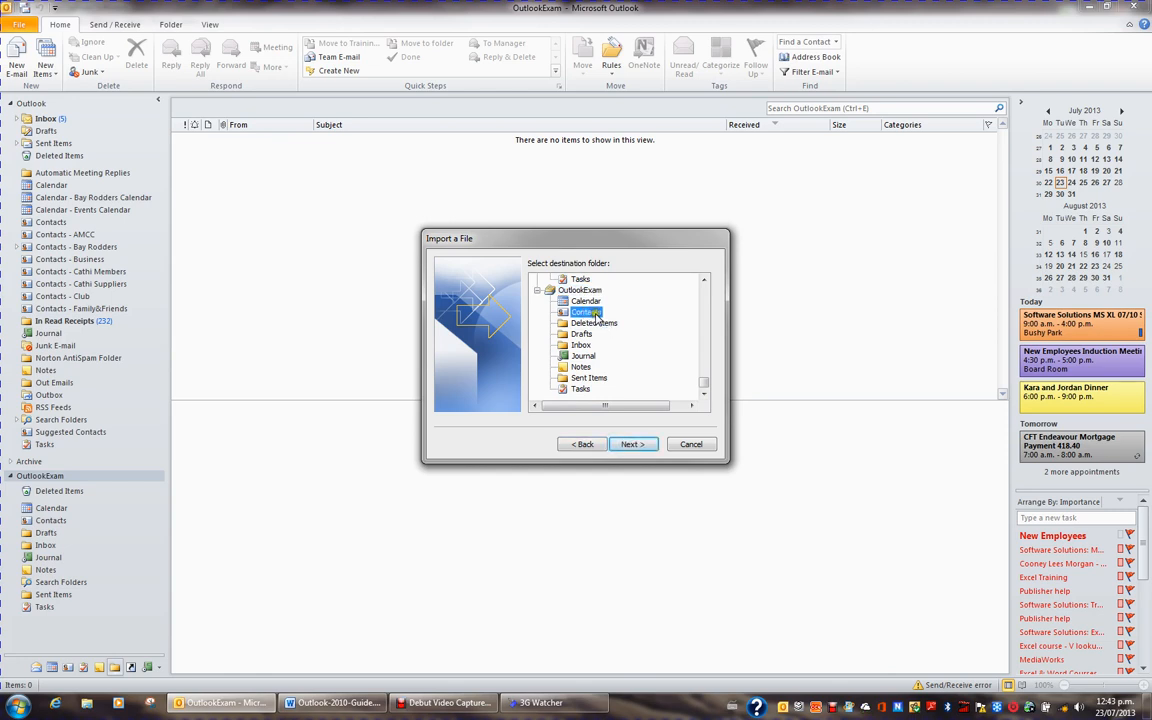
{"action": "left_click", "coordinate": [635, 446]}
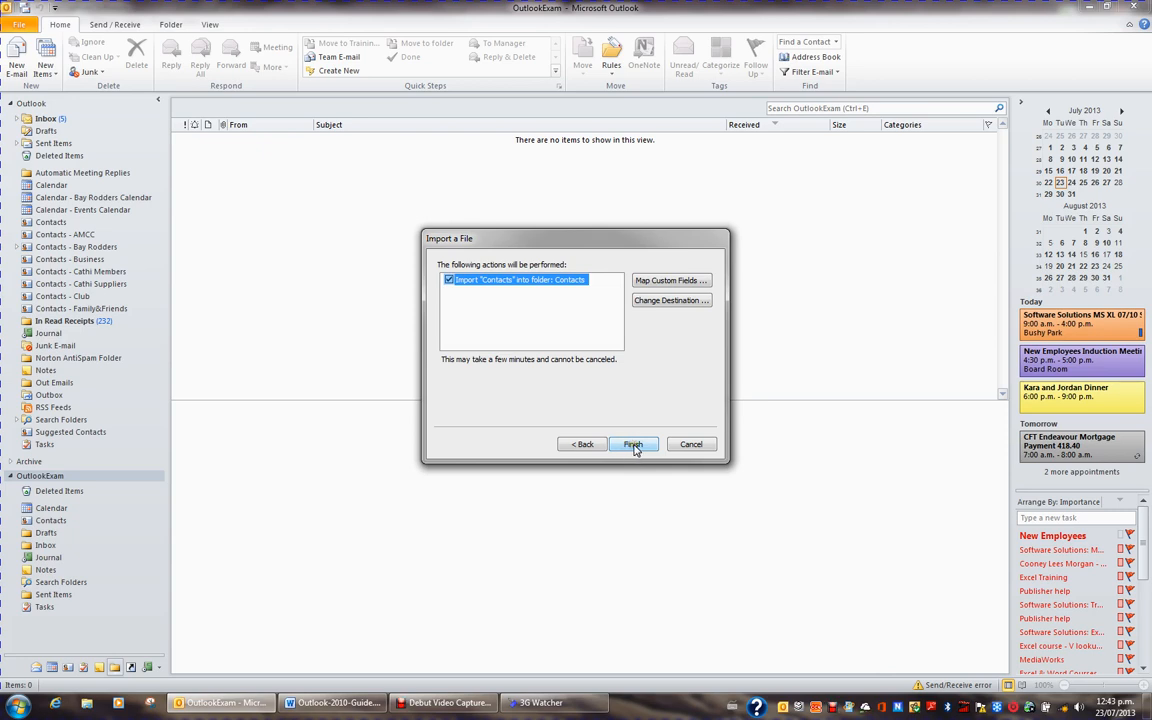
{"action": "left_click", "coordinate": [634, 446]}
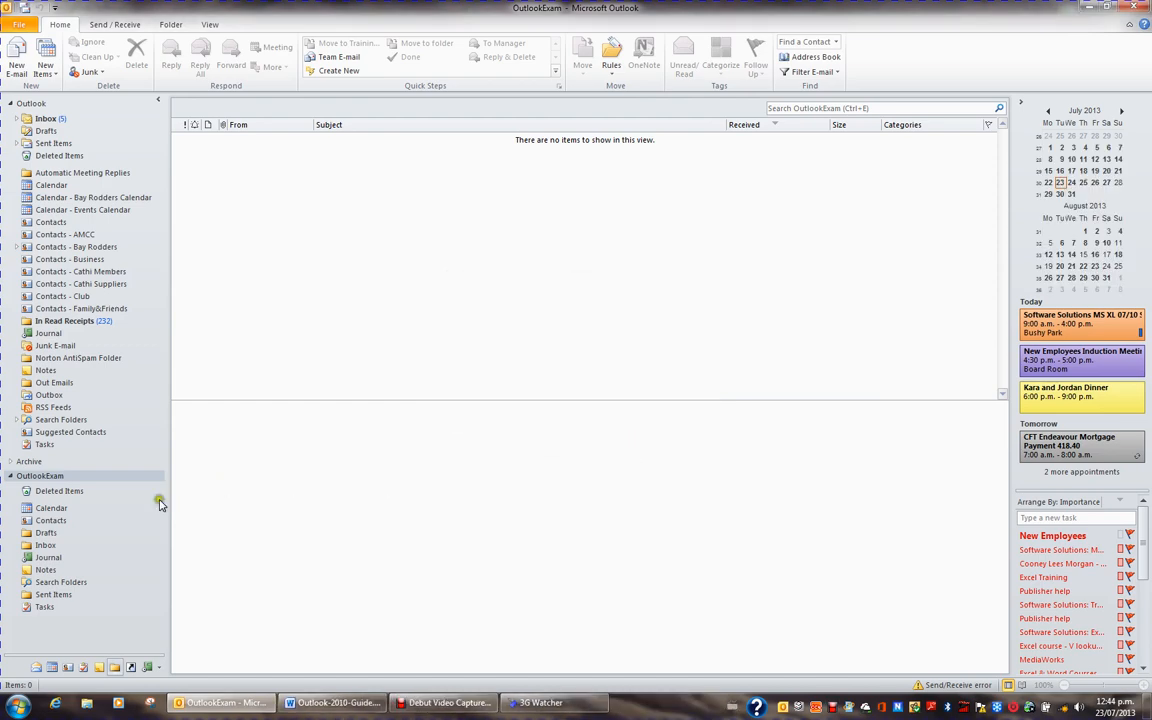
{"action": "left_click", "coordinate": [52, 521]}
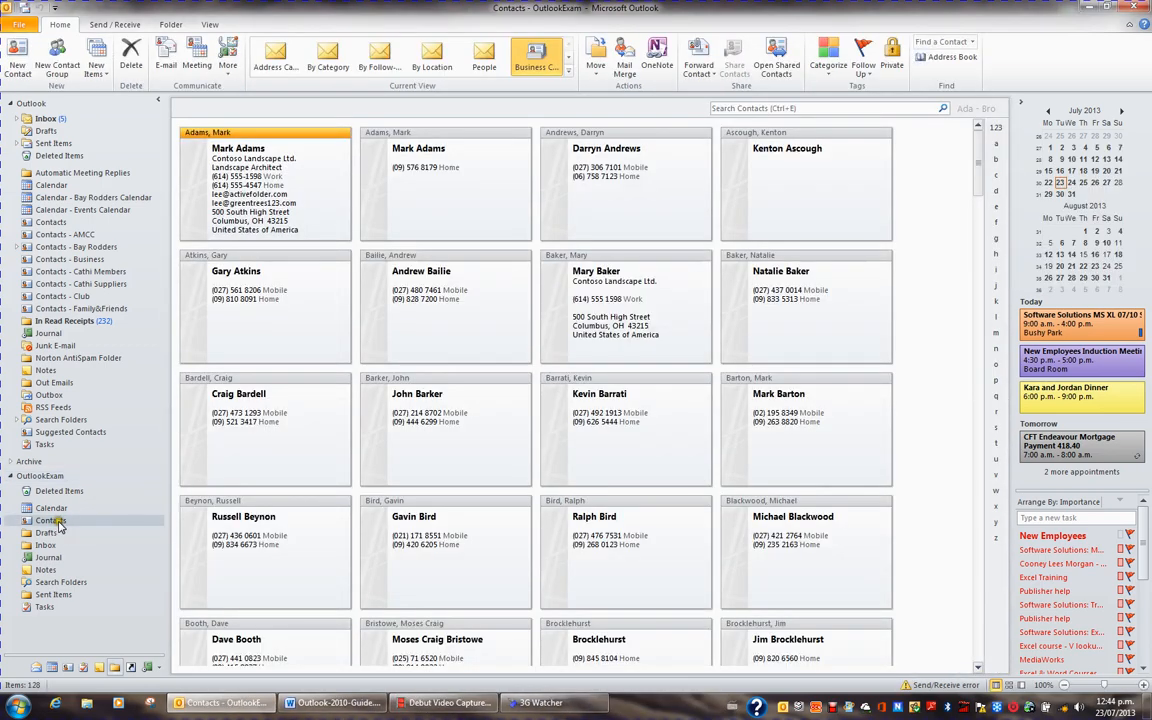